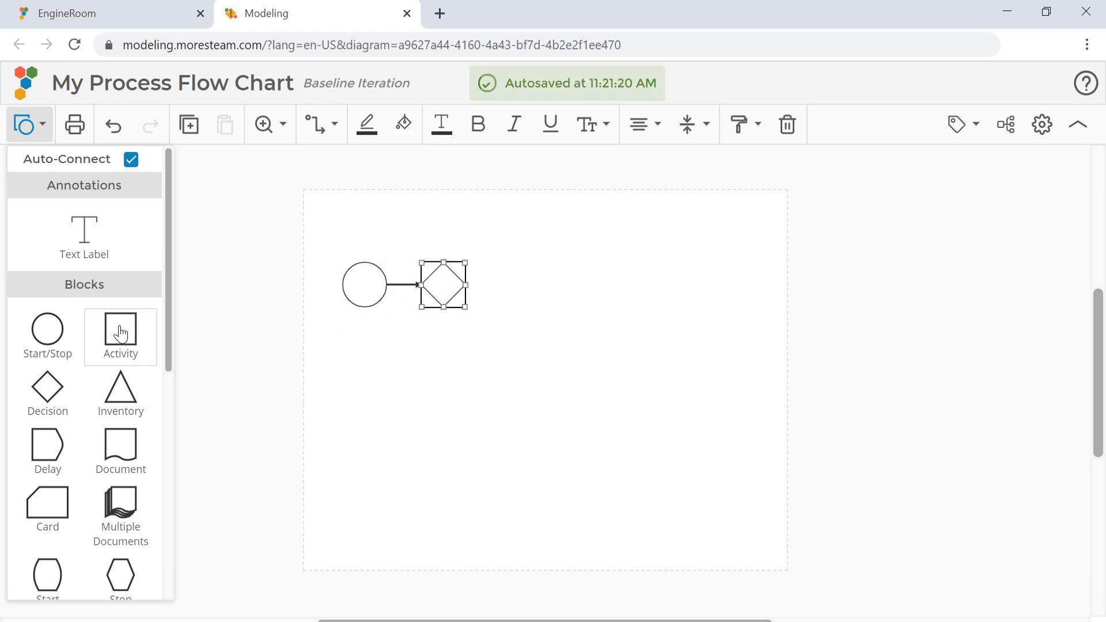
# Extend the flow after the decision diamond with two Activity blocks and a final Start/Stop circle, all auto-connected in a row
pyautogui.moveTo(282, 324); pyautogui.dragTo(533, 278)
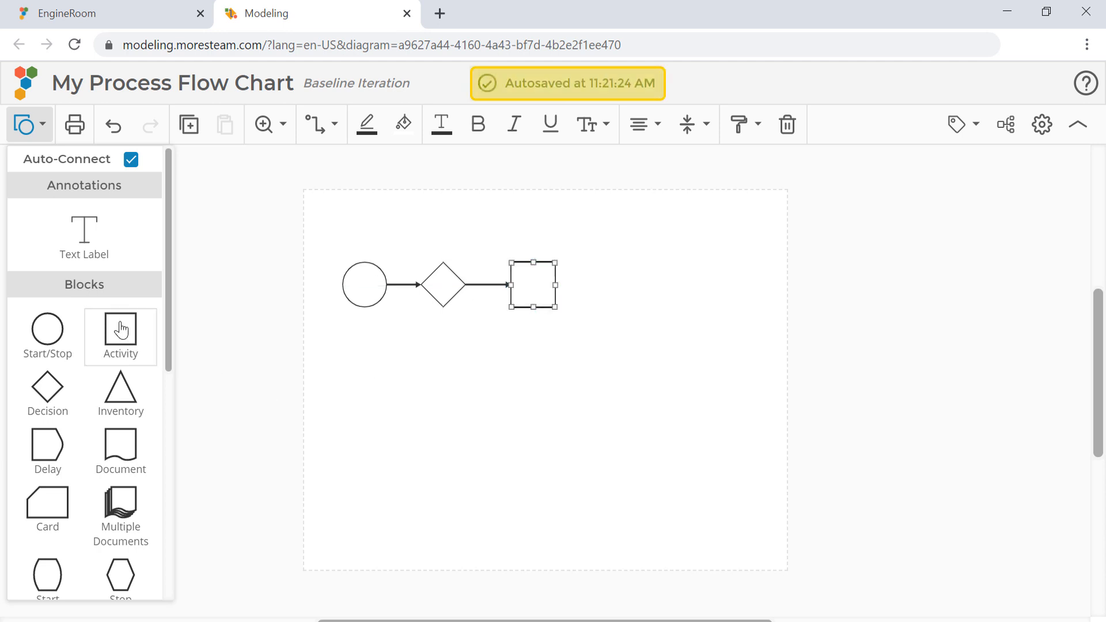
pyautogui.moveTo(120, 330); pyautogui.dragTo(644, 271)
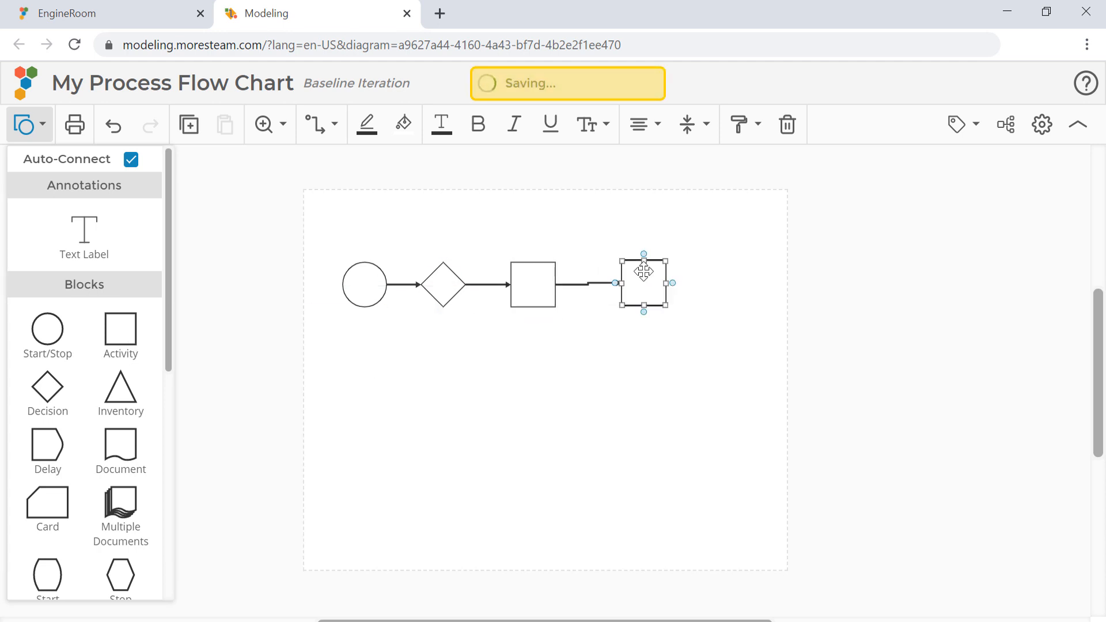
pyautogui.moveTo(47, 328); pyautogui.dragTo(742, 271)
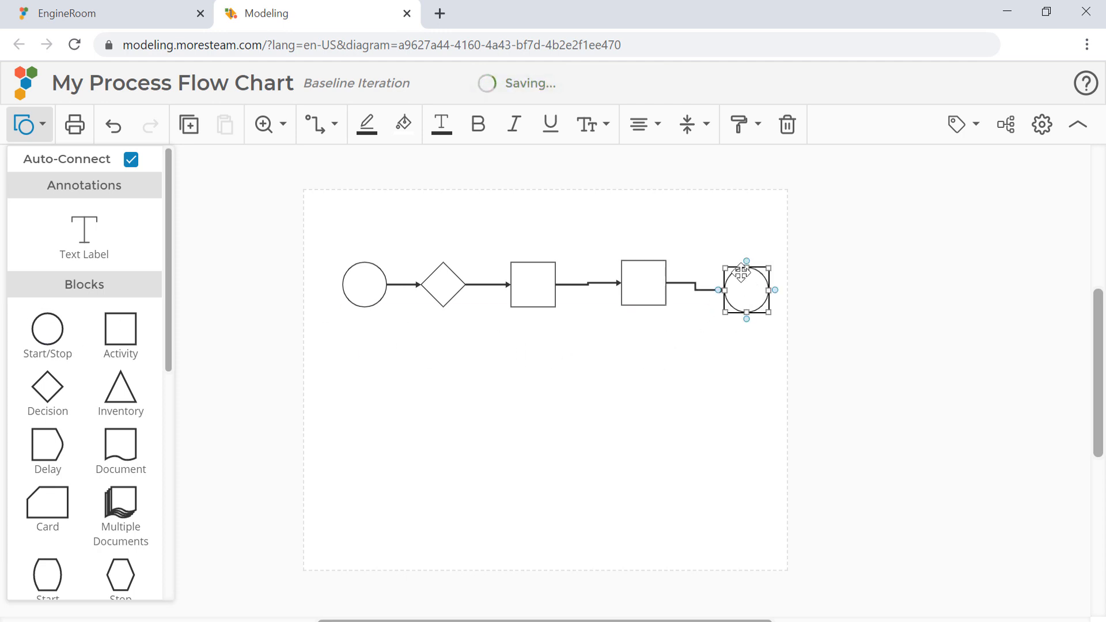
pyautogui.click(535, 371)
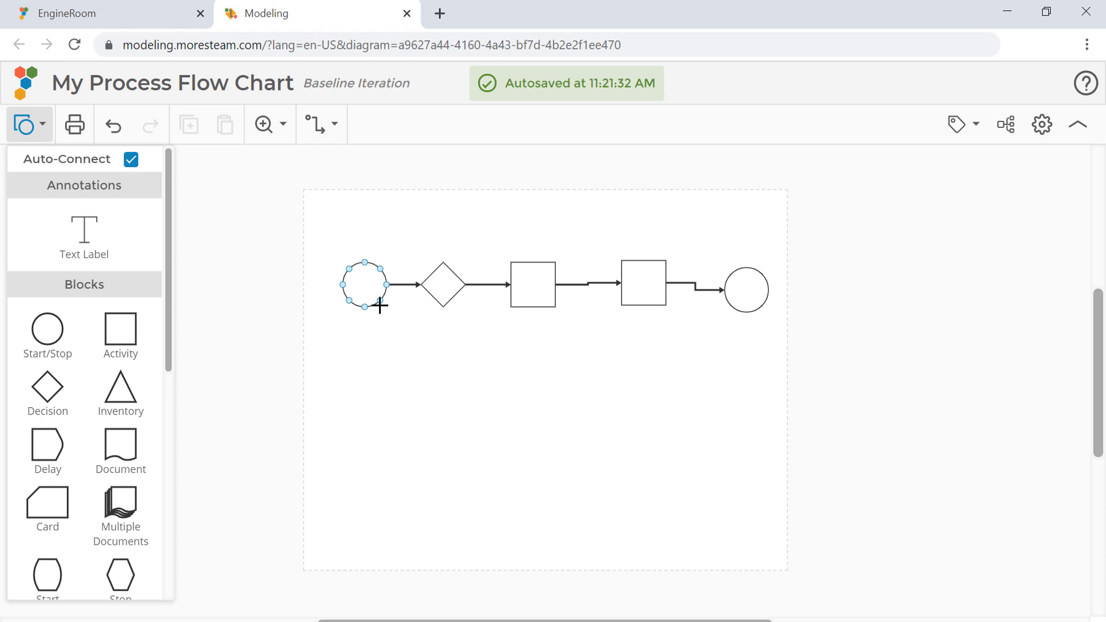
# Label the first circle "Start" and add a text label just beneath it reading "This is a new project"
pyautogui.doubleClick(365, 286)
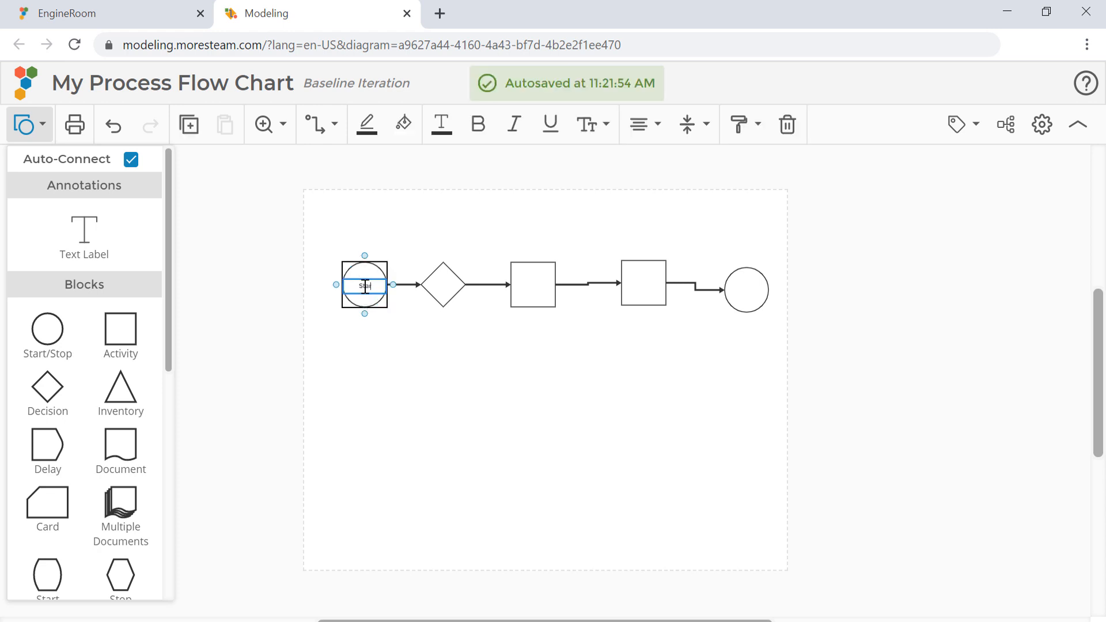
pyautogui.click(442, 358)
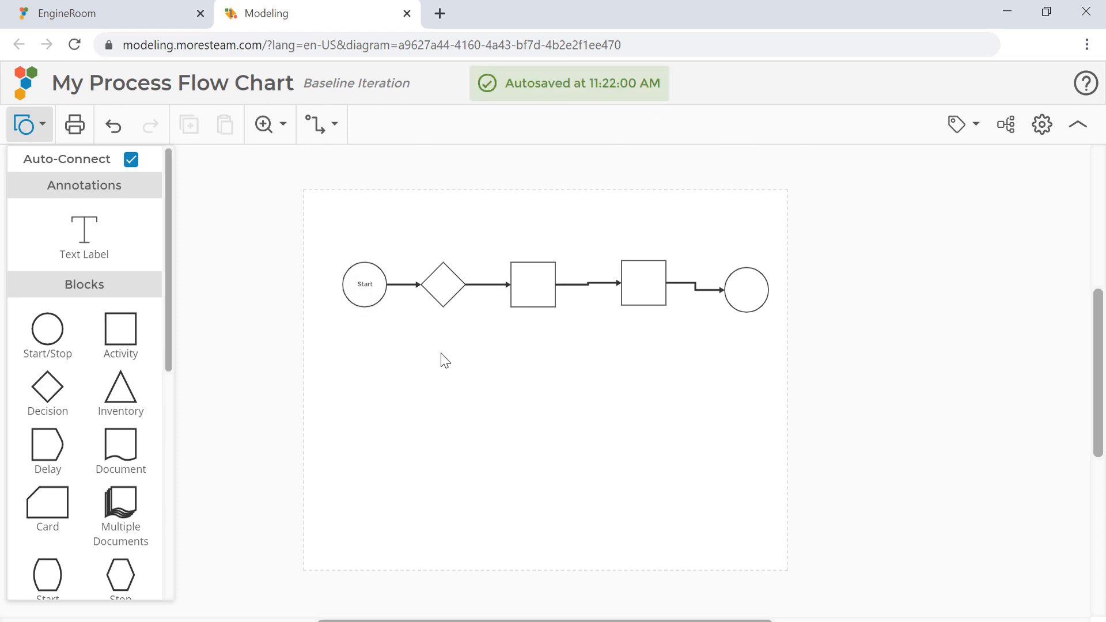
pyautogui.moveTo(84, 233); pyautogui.dragTo(360, 329)
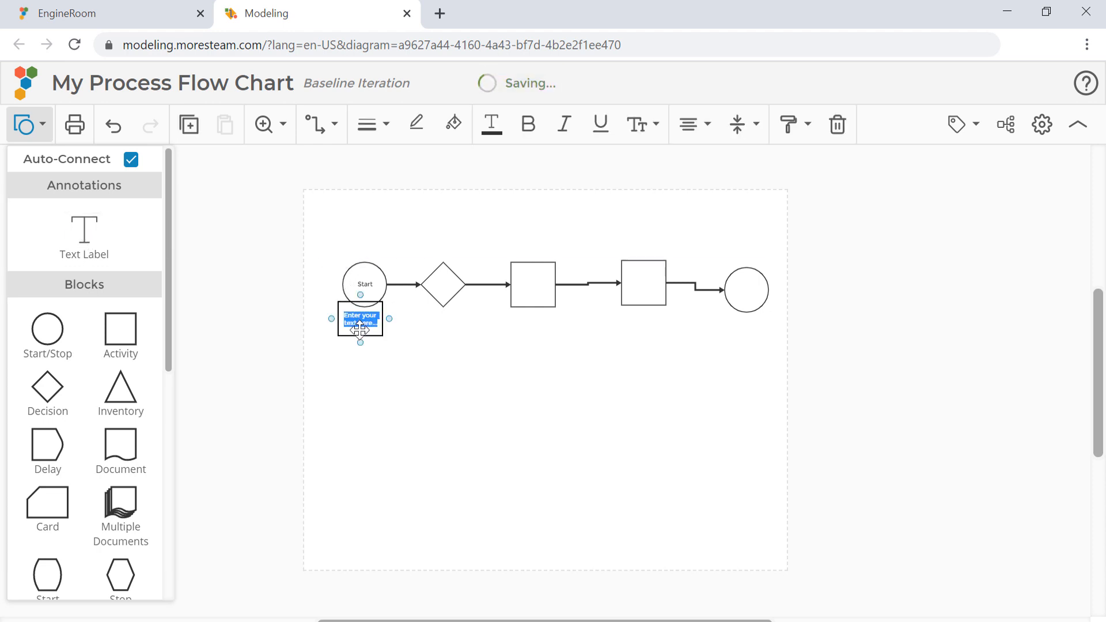
pyautogui.write('This is a text')
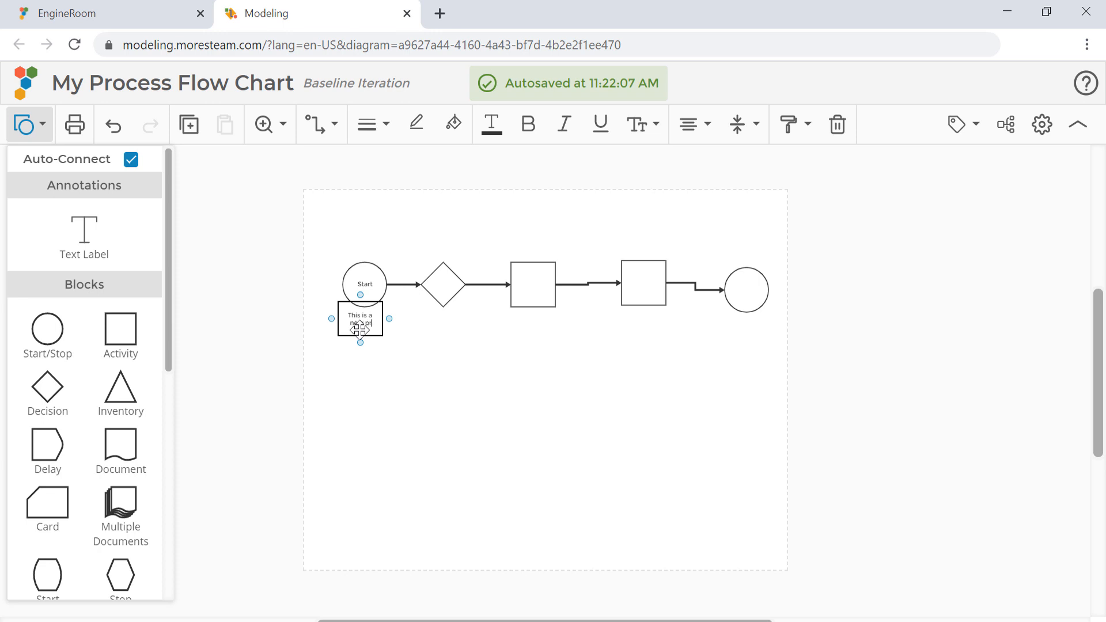
pyautogui.write('oject')
pyautogui.click(469, 399)
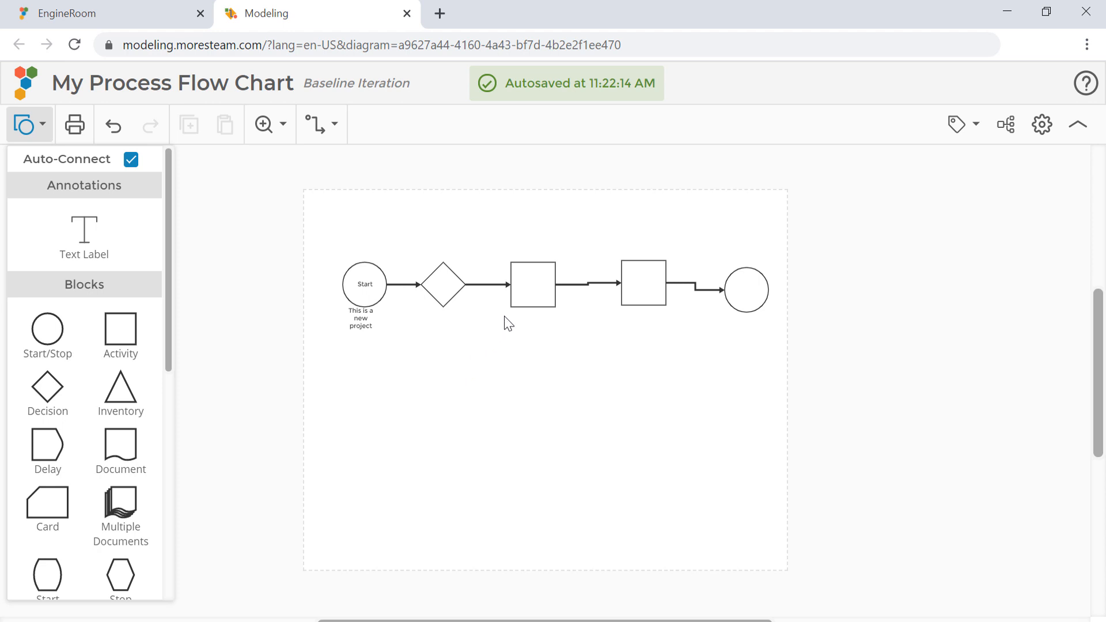
# Give the first Activity block a blue outline (3697AF) and a teal fill (47CEA5)
pyautogui.click(525, 297)
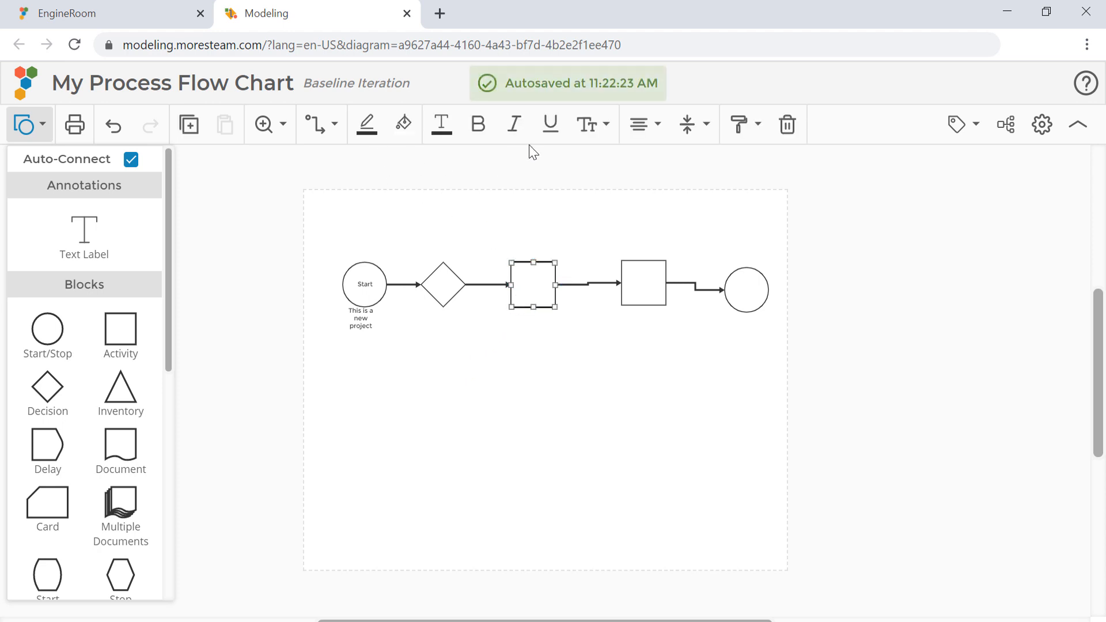
pyautogui.click(367, 123)
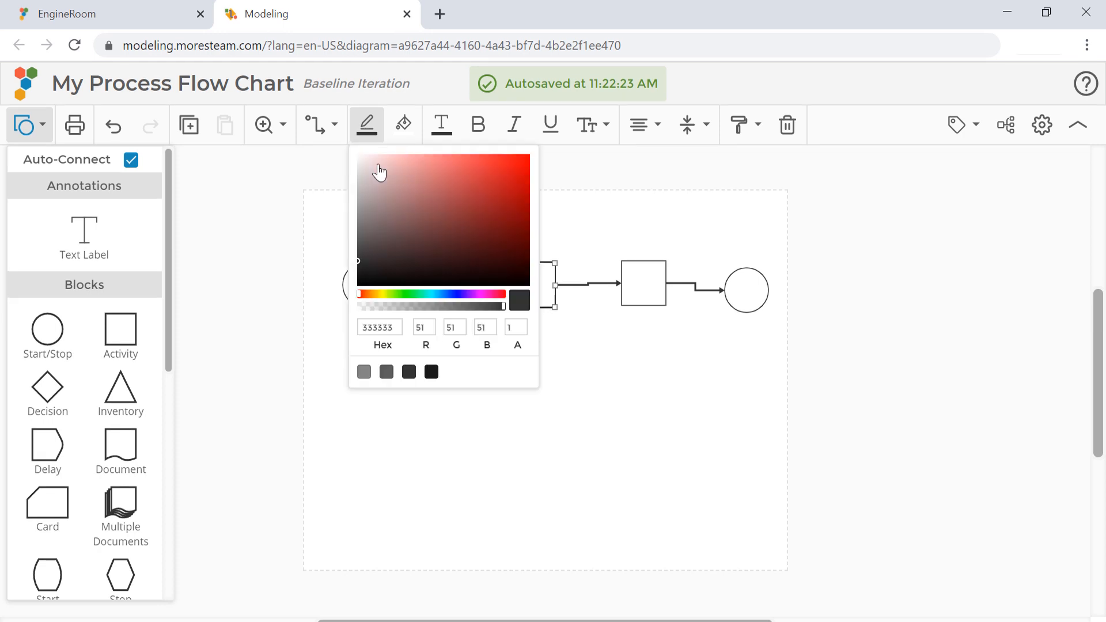
pyautogui.click(436, 295)
pyautogui.click(477, 197)
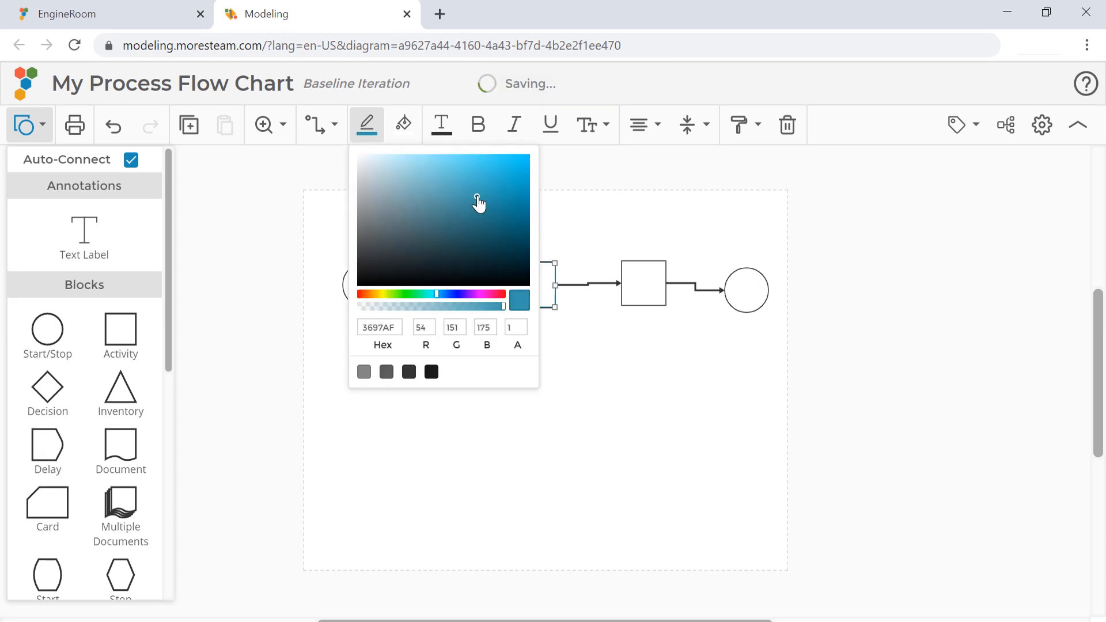
pyautogui.click(403, 124)
pyautogui.click(462, 295)
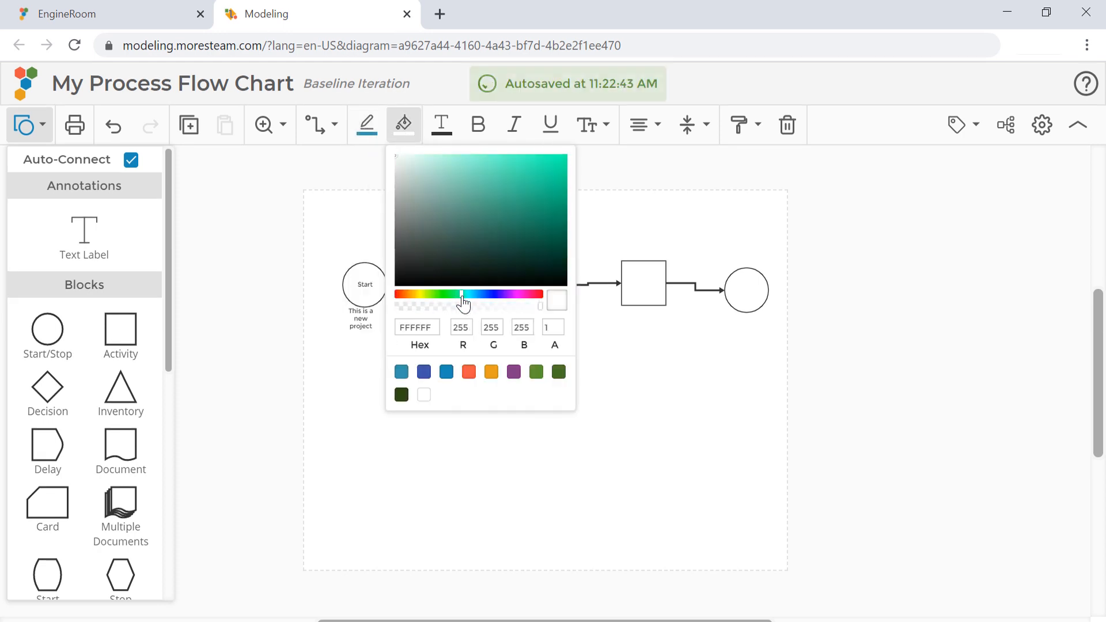
pyautogui.click(507, 185)
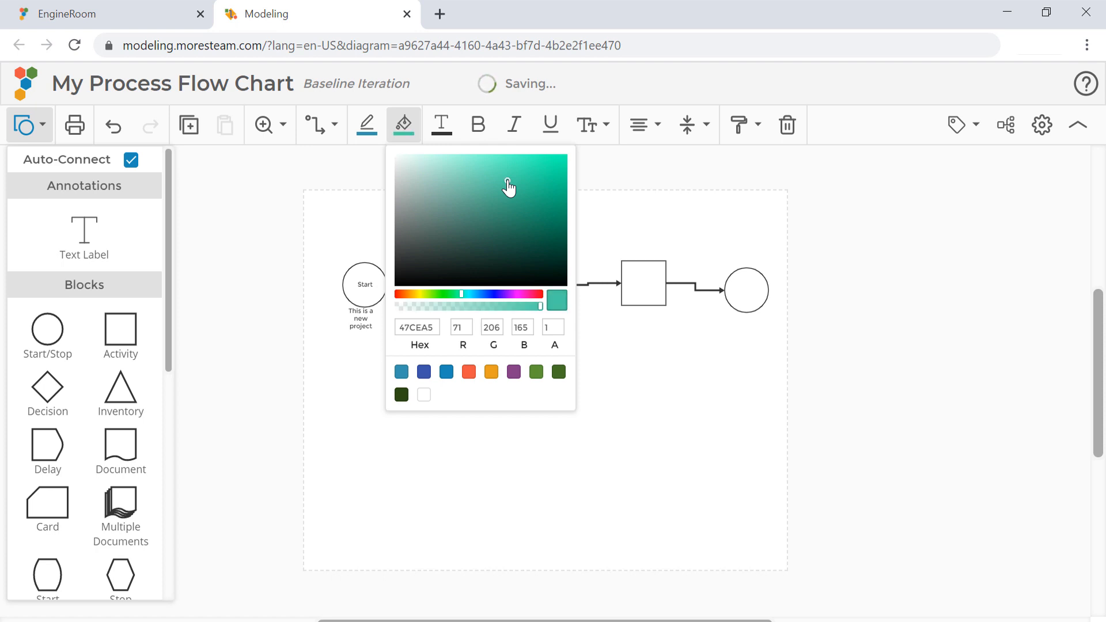
pyautogui.click(609, 213)
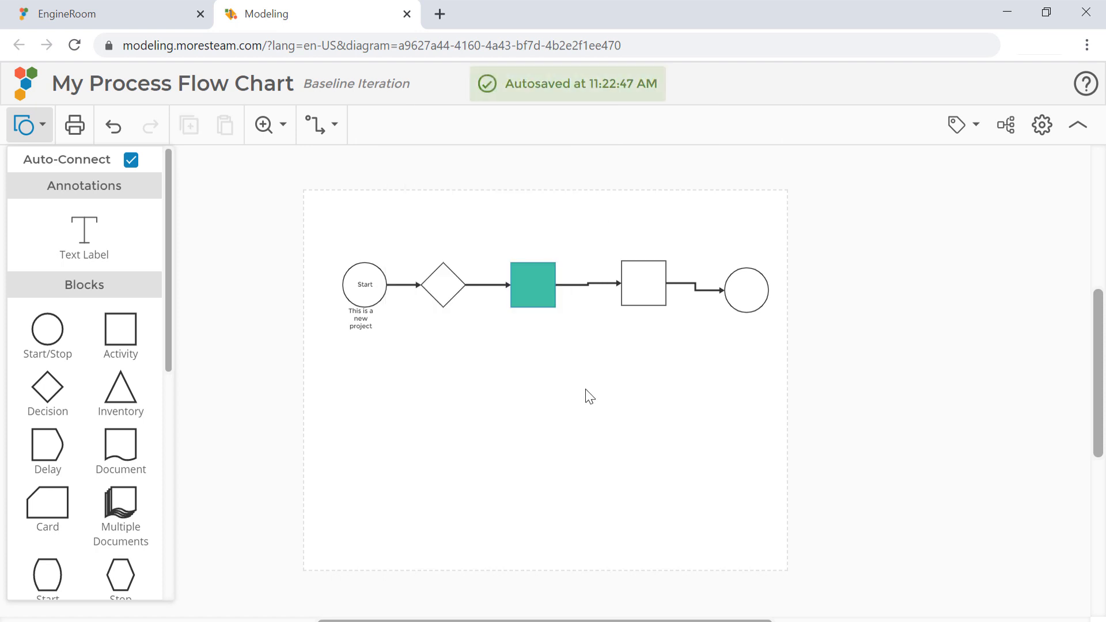
# Copy the teal Activity block's style and apply it to the second Activity block
pyautogui.click(534, 285)
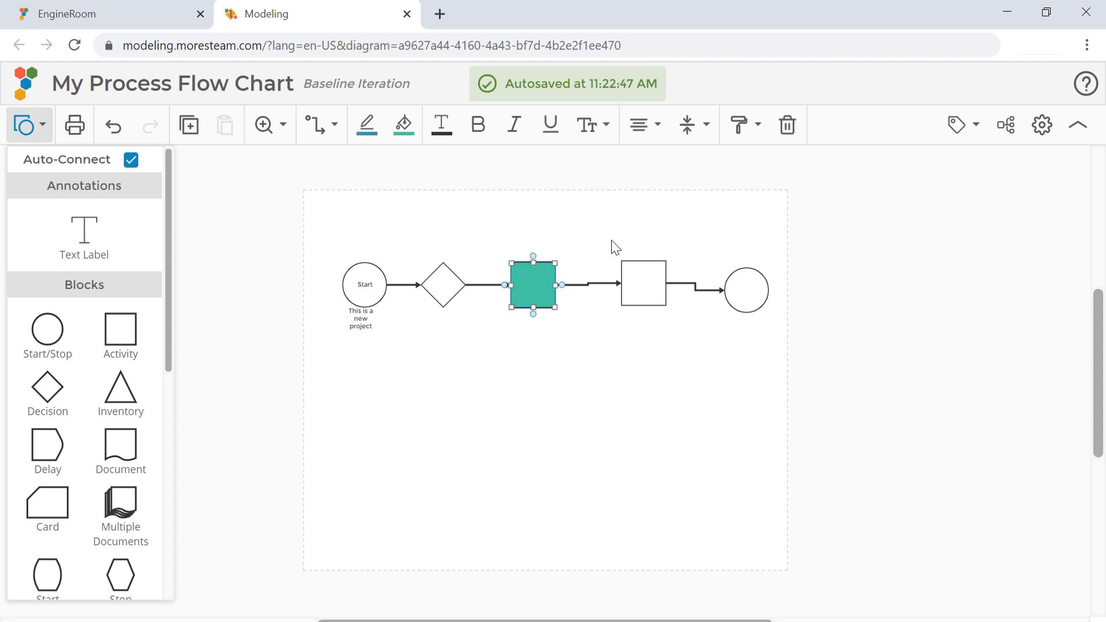
pyautogui.click(757, 129)
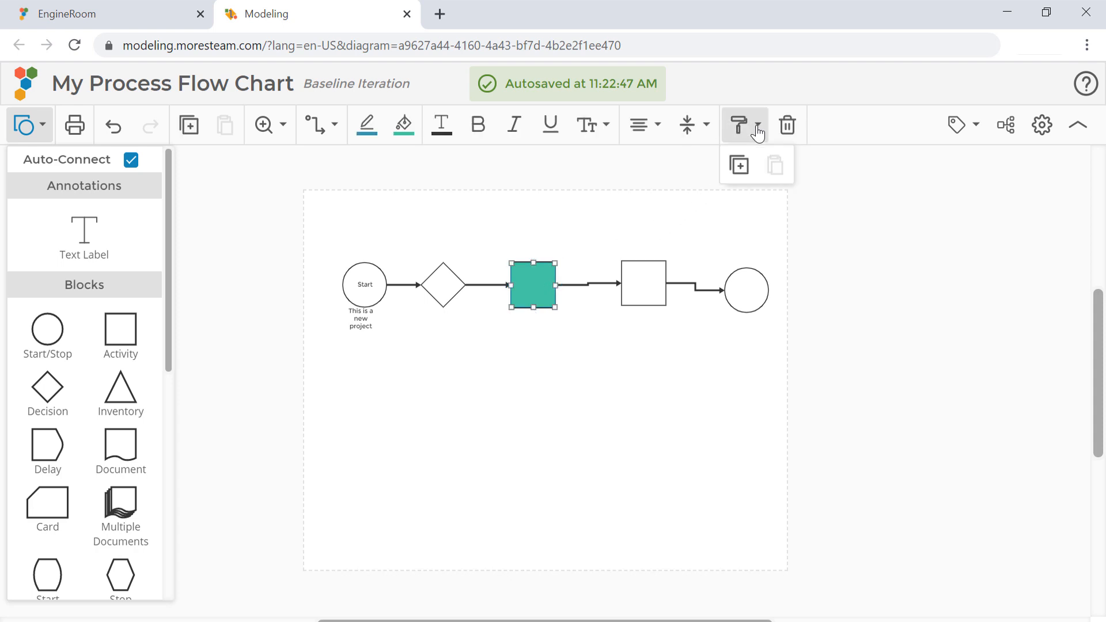
pyautogui.click(741, 167)
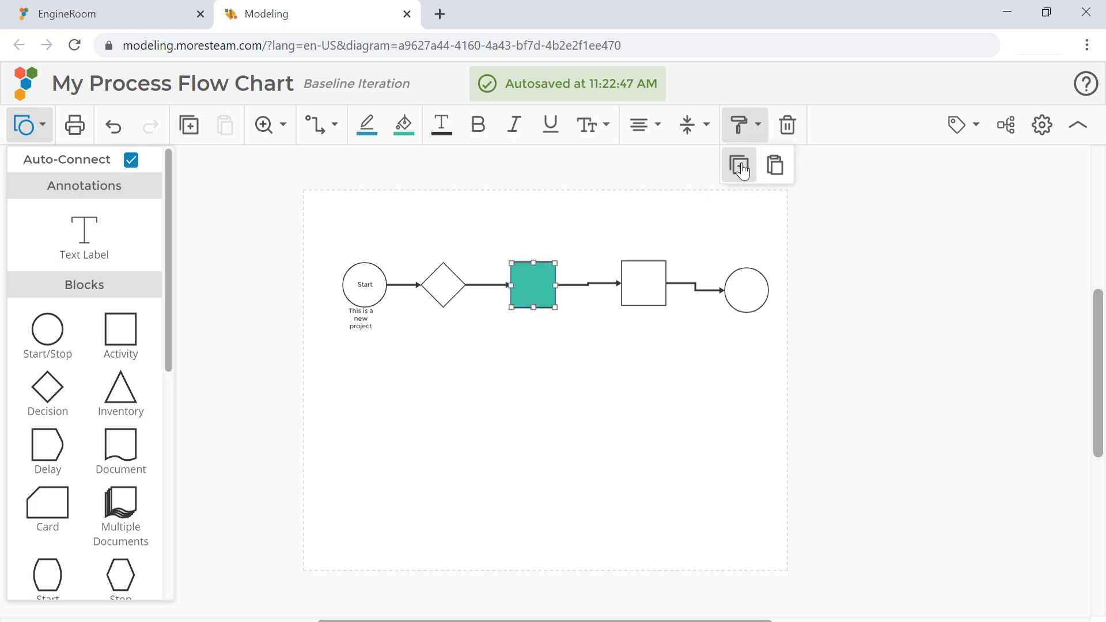
pyautogui.click(638, 282)
pyautogui.click(776, 167)
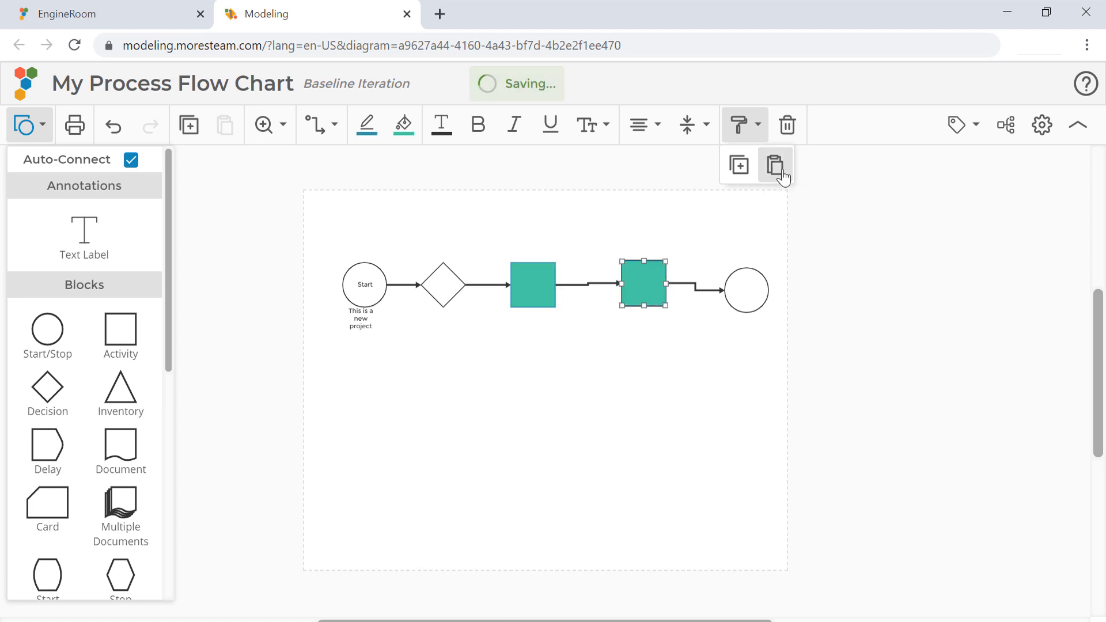
pyautogui.click(676, 415)
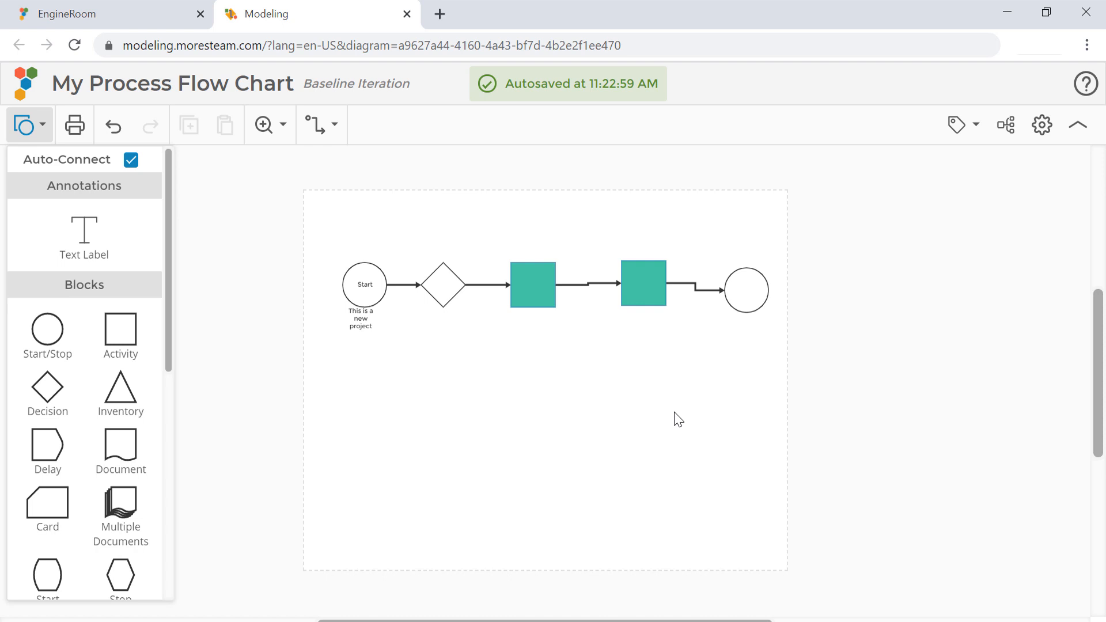
# Change the connector between the decision diamond and the first Activity block to the zigzag type, and check its line and arrow style options
pyautogui.click(495, 286)
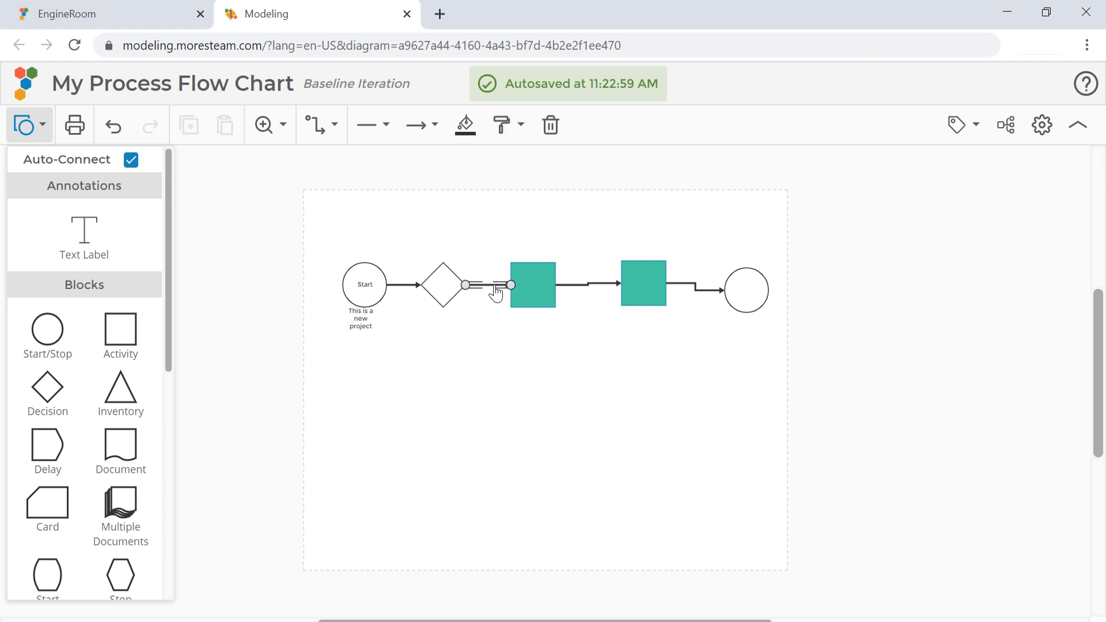
pyautogui.click(334, 132)
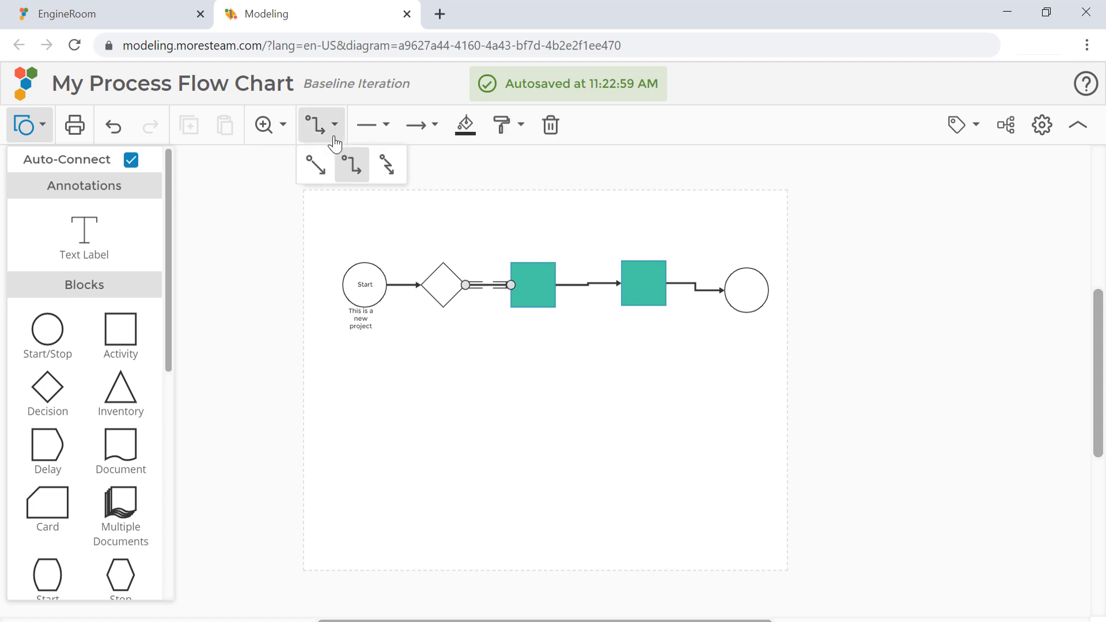
pyautogui.click(387, 167)
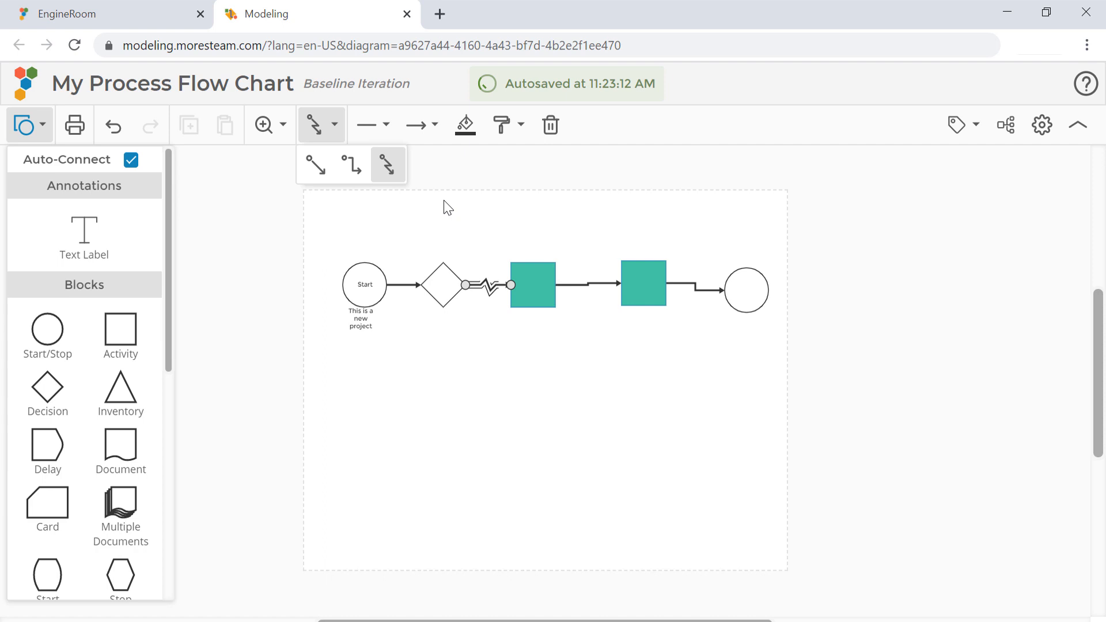
pyautogui.click(385, 128)
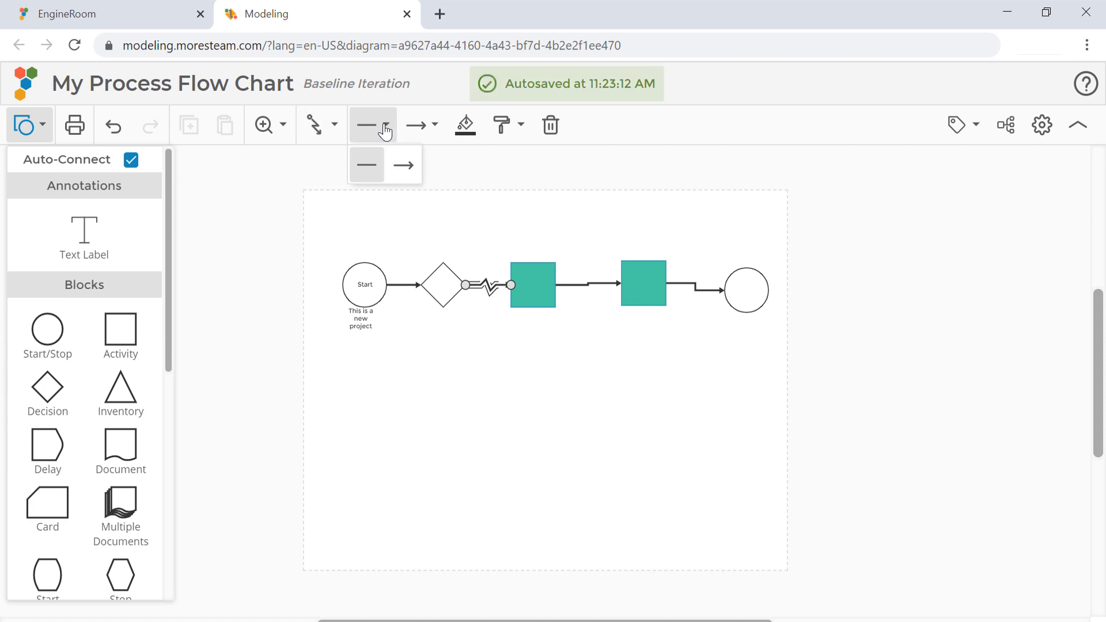
pyautogui.click(437, 128)
pyautogui.click(528, 220)
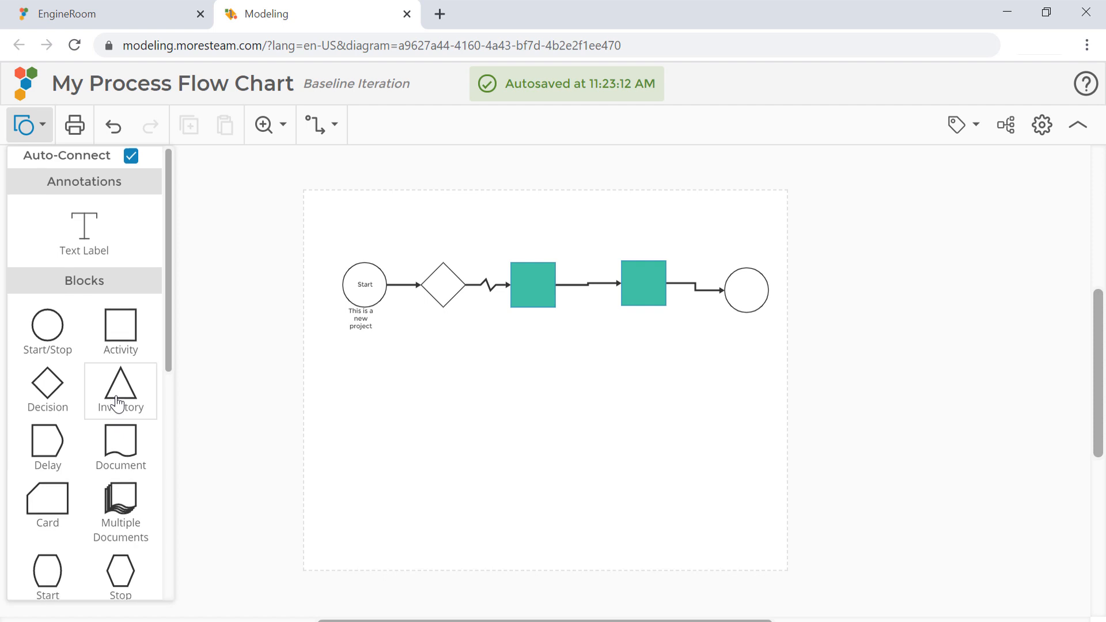
# Add a horizontal swimlane below the flow and move the first teal Activity block beneath it
pyautogui.scroll(-5, 118, 403)
pyautogui.scroll(-3, 118, 404)
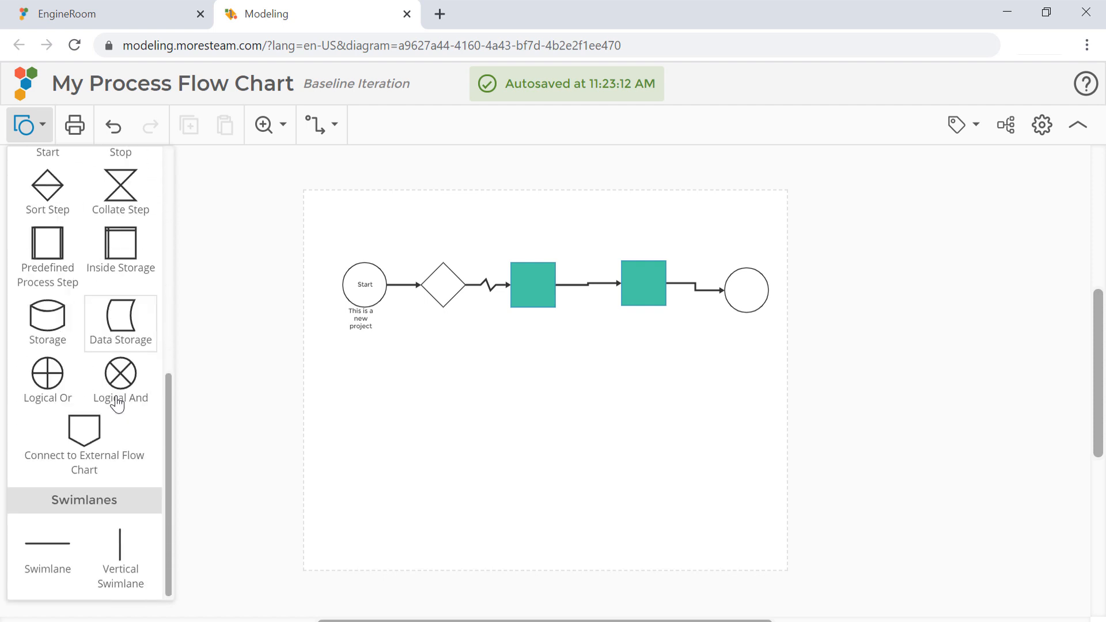
pyautogui.moveTo(41, 554); pyautogui.dragTo(422, 387)
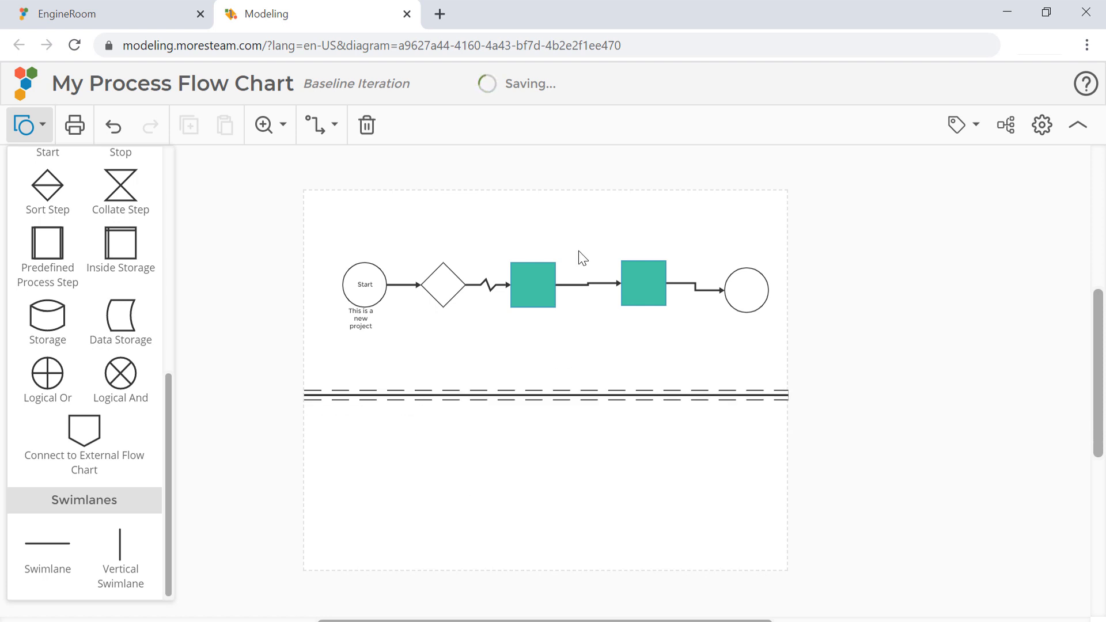
pyautogui.click(538, 285)
pyautogui.moveTo(538, 285); pyautogui.dragTo(539, 445)
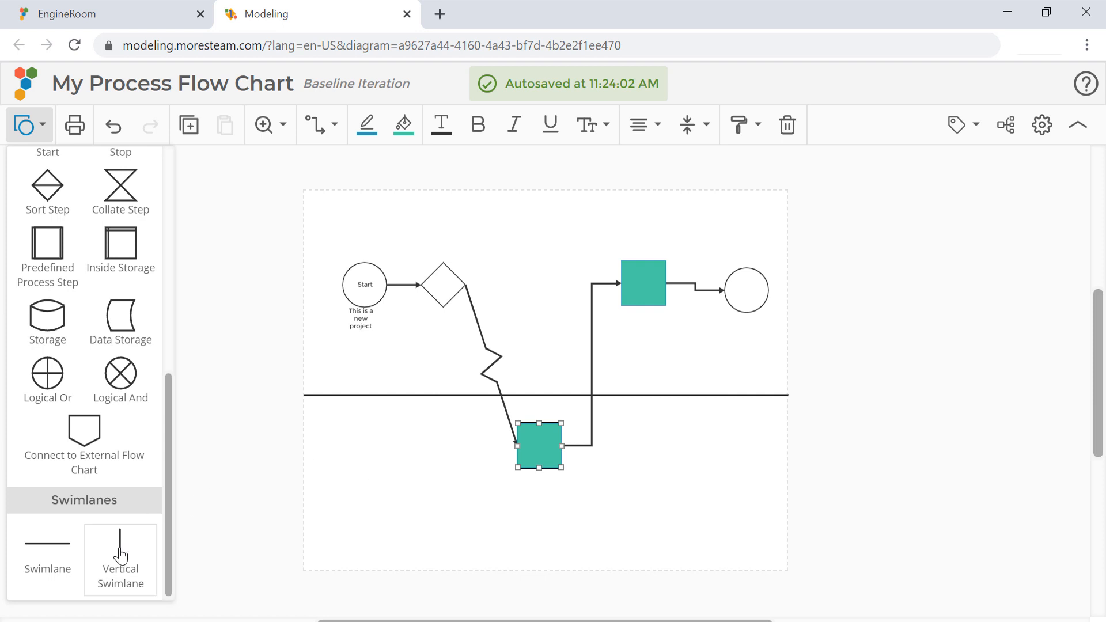
# Add a vertical swimlane before the final circle, and move the second Activity block into the upper-right lane and the circle into the lower-right lane
pyautogui.moveTo(119, 550); pyautogui.dragTo(701, 334)
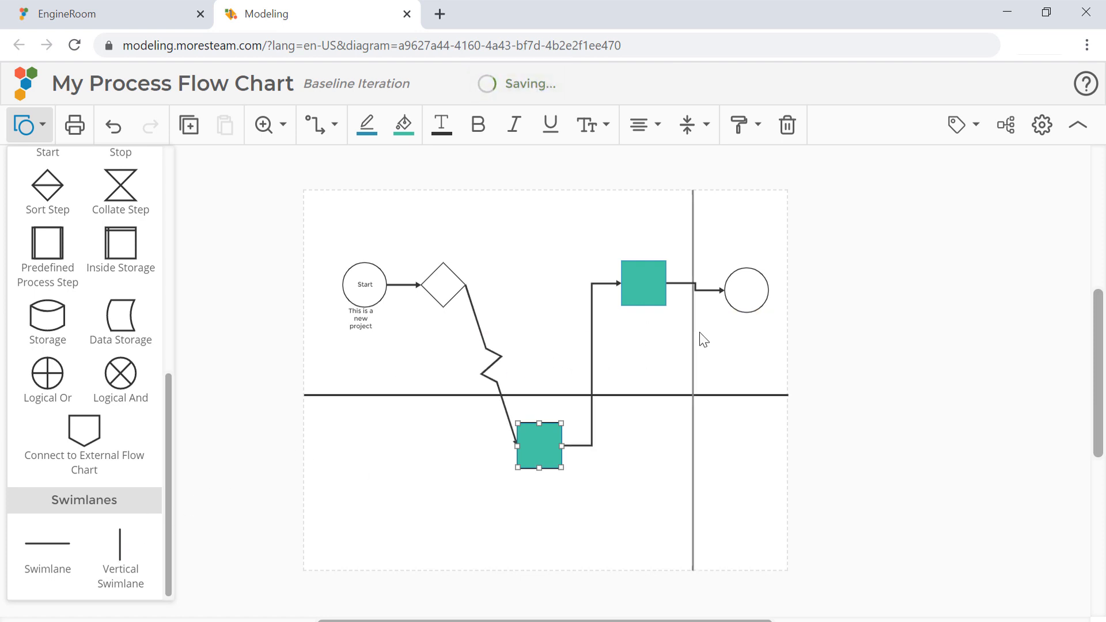
pyautogui.moveTo(632, 286); pyautogui.dragTo(719, 227)
pyautogui.moveTo(738, 291); pyautogui.dragTo(743, 477)
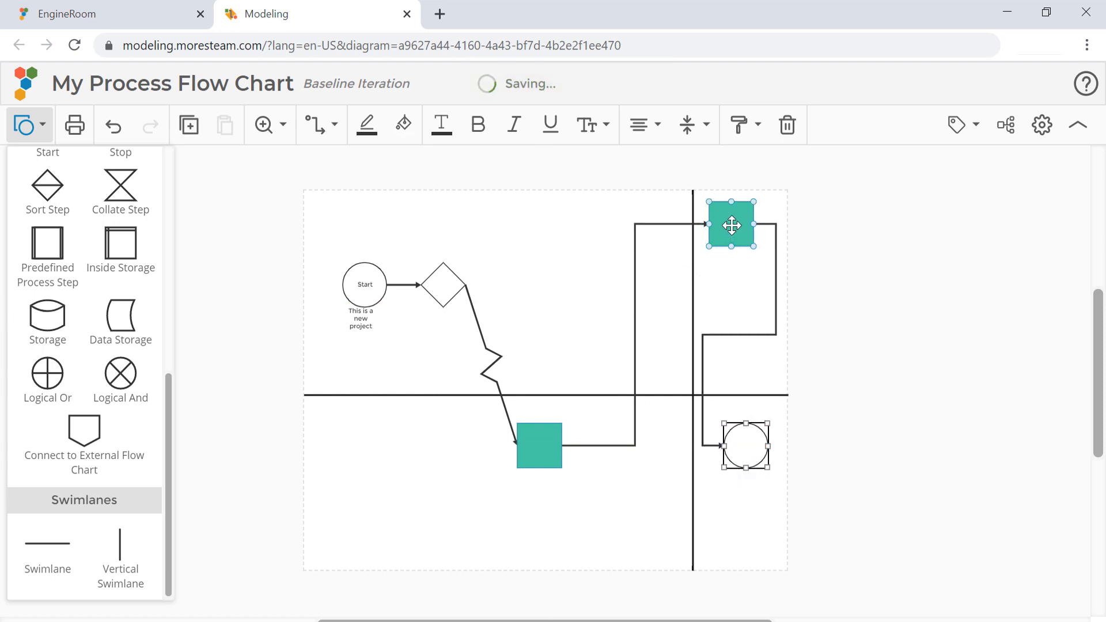
pyautogui.moveTo(731, 225); pyautogui.dragTo(731, 291)
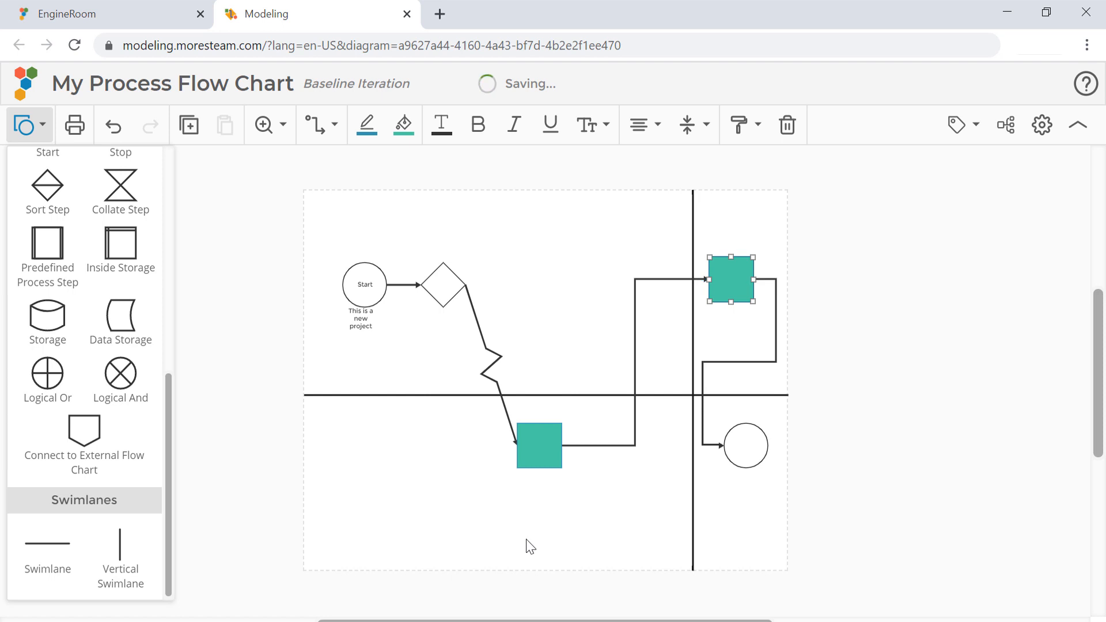
# Switch to EngineRoom, close the My Process Flow Chart study and its Modeling page, and reopen the study from the saved studies
pyautogui.click(111, 15)
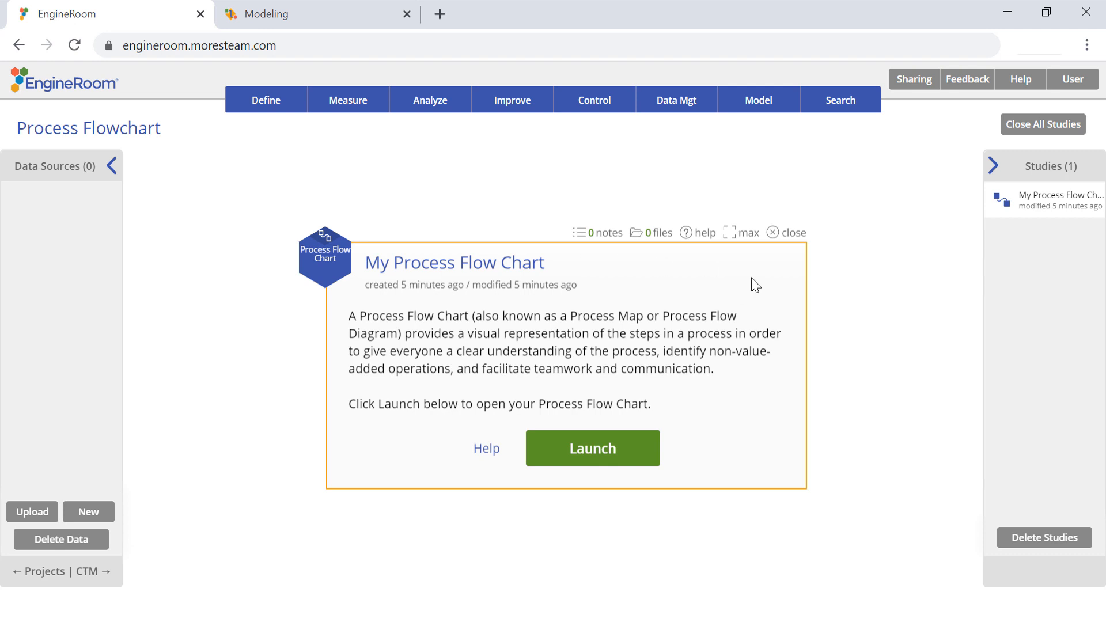
pyautogui.click(778, 238)
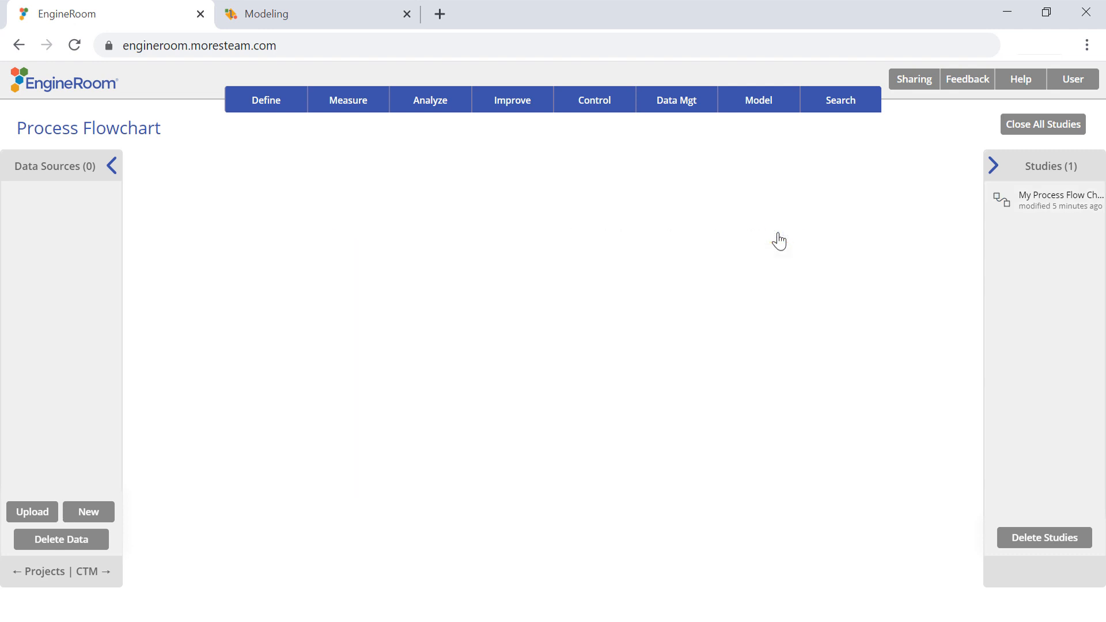
pyautogui.click(407, 15)
pyautogui.click(1041, 198)
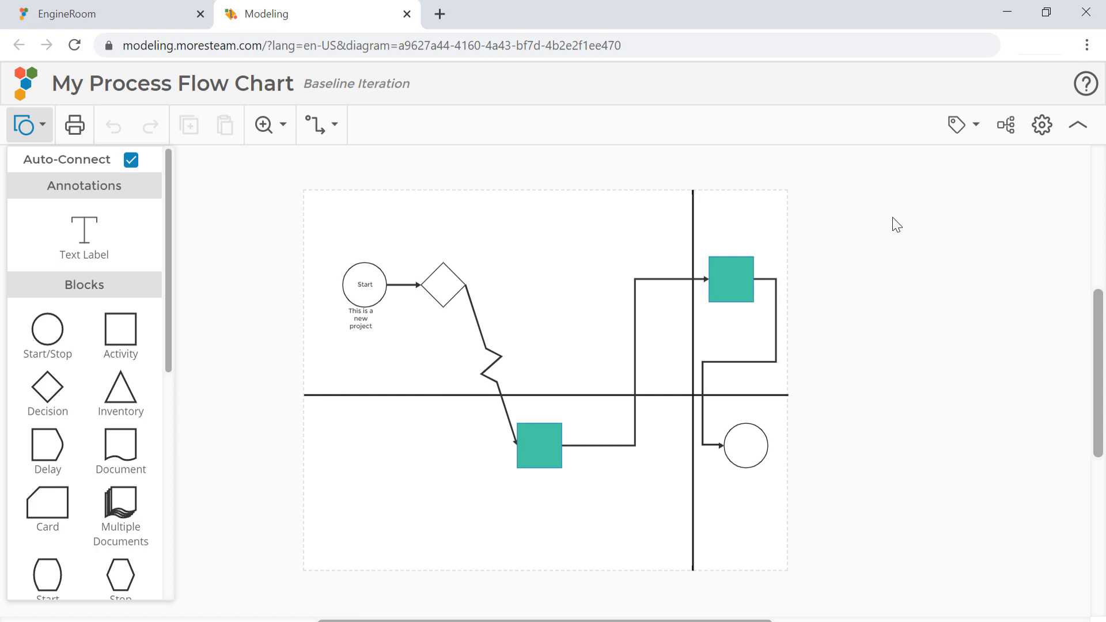
# Open the model iterations and rename the active iteration to "First Iteration"
pyautogui.click(376, 95)
pyautogui.doubleClick(376, 224)
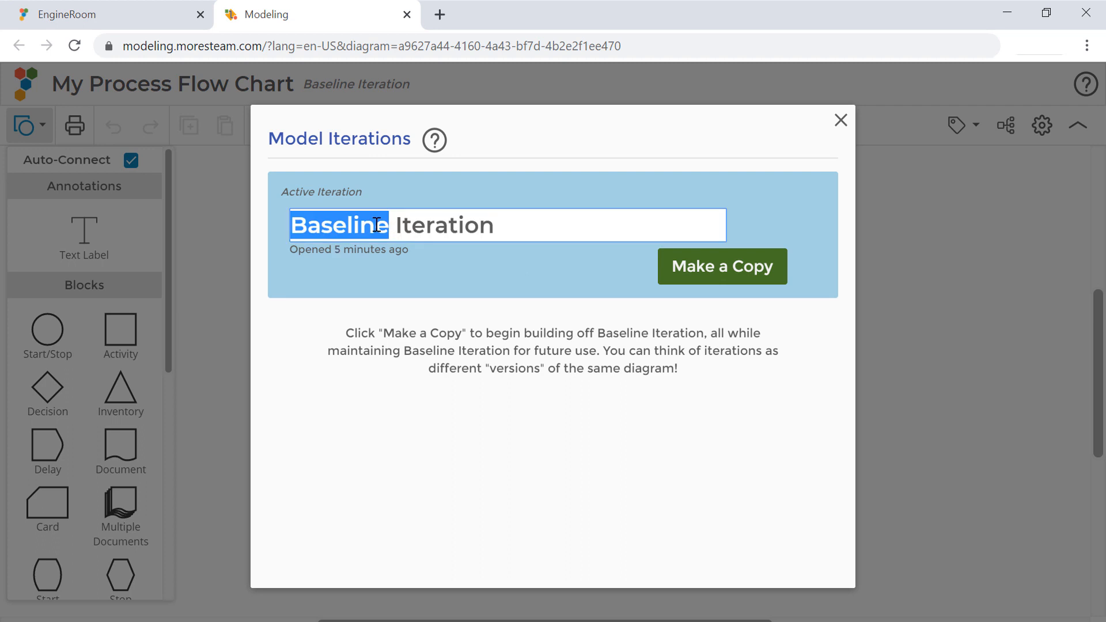
pyautogui.write('First')
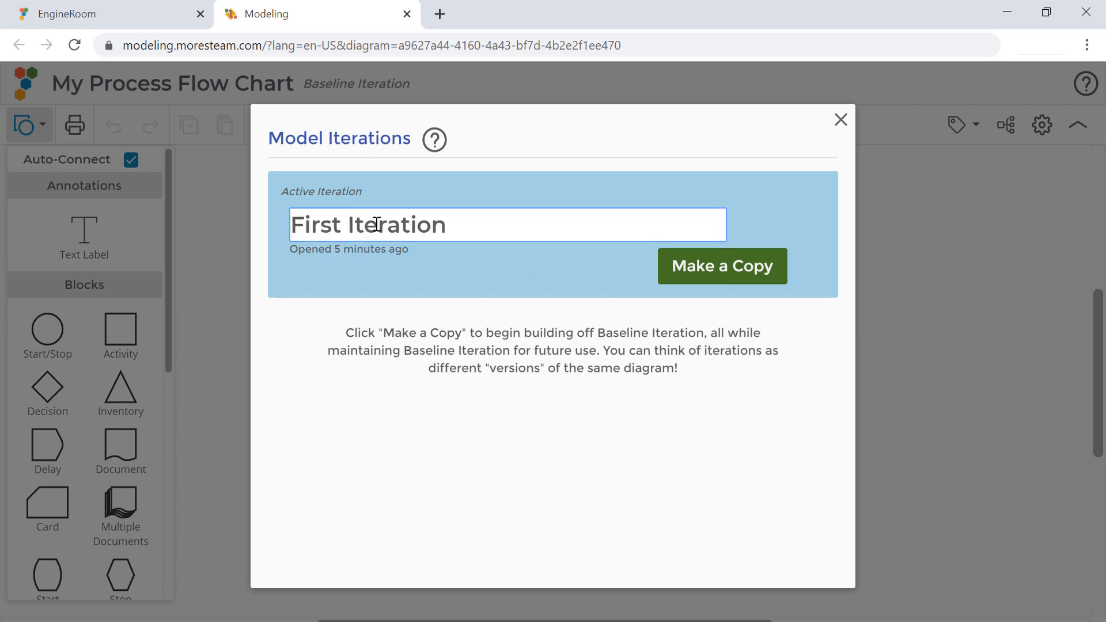
# Make a copy of the First Iteration and rename the copy "Second Iteration"
pyautogui.click(563, 405)
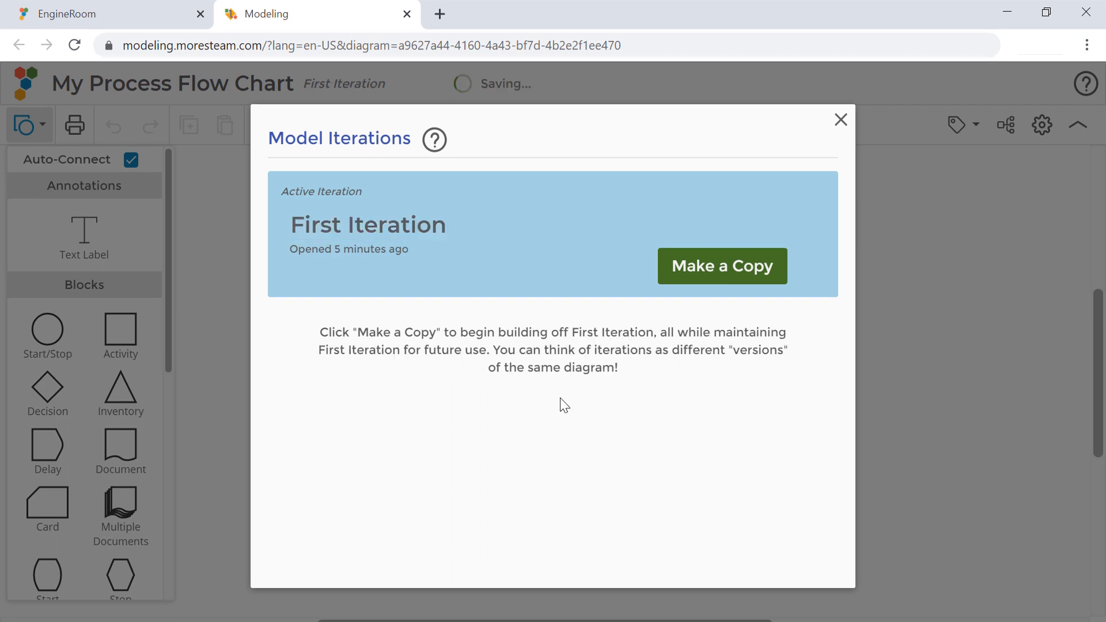
pyautogui.click(707, 277)
pyautogui.click(388, 327)
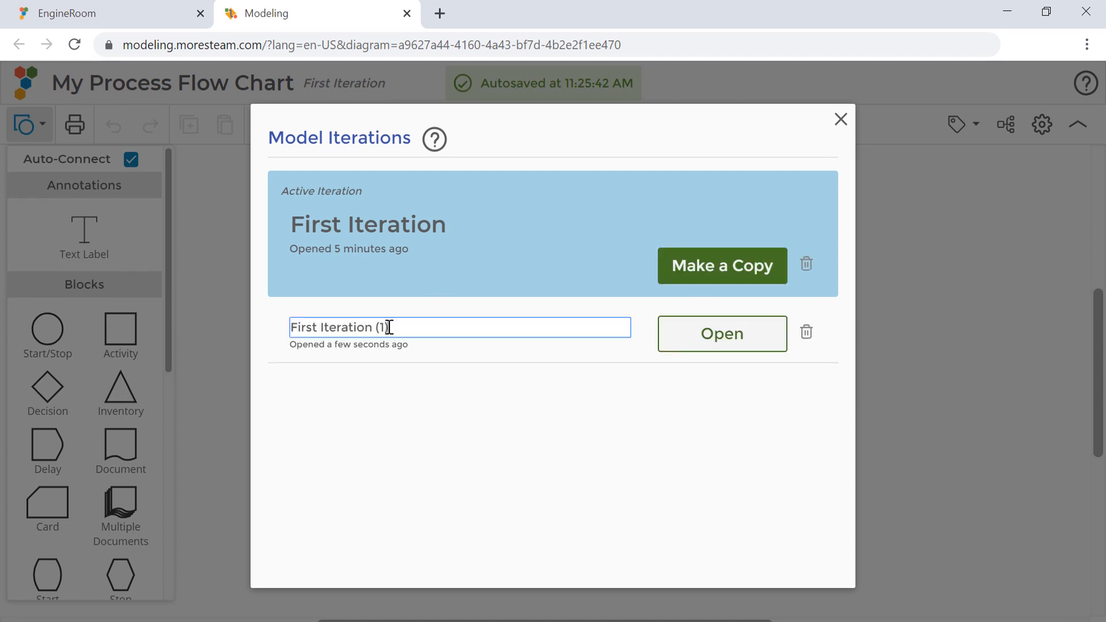
pyautogui.moveTo(389, 328); pyautogui.dragTo(374, 327)
pyautogui.press('BackSpace')
pyautogui.doubleClick(301, 328)
pyautogui.press('BackSpace')
pyautogui.write('Second')
pyautogui.click(598, 420)
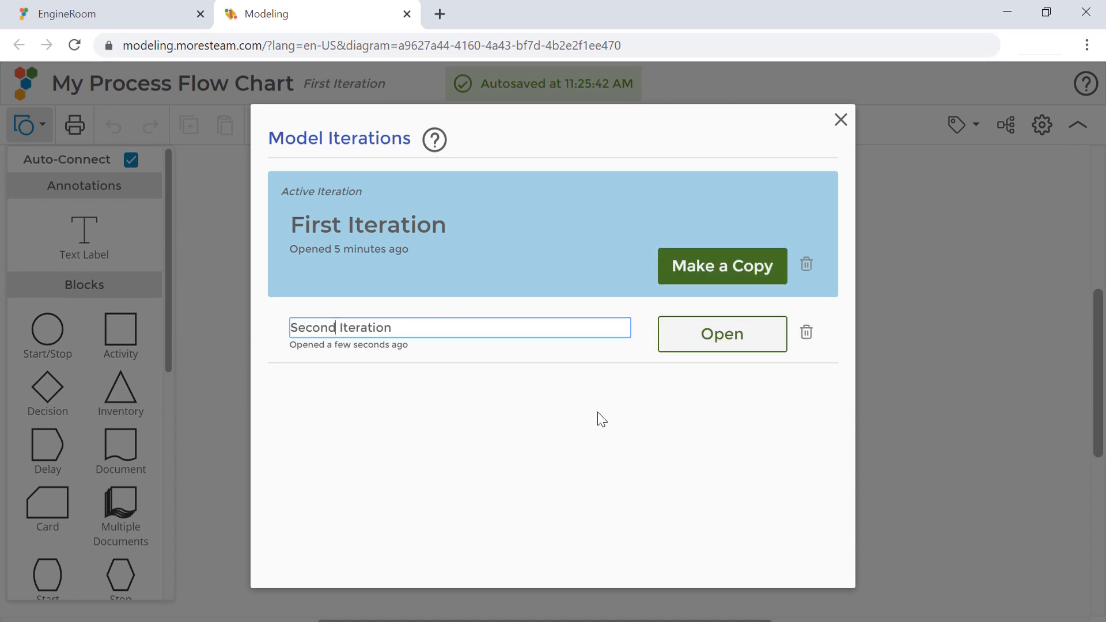
# Open the Second Iteration and fill the Activity block below the horizontal swimlane with light yellow (hex ECE78A)
pyautogui.click(707, 337)
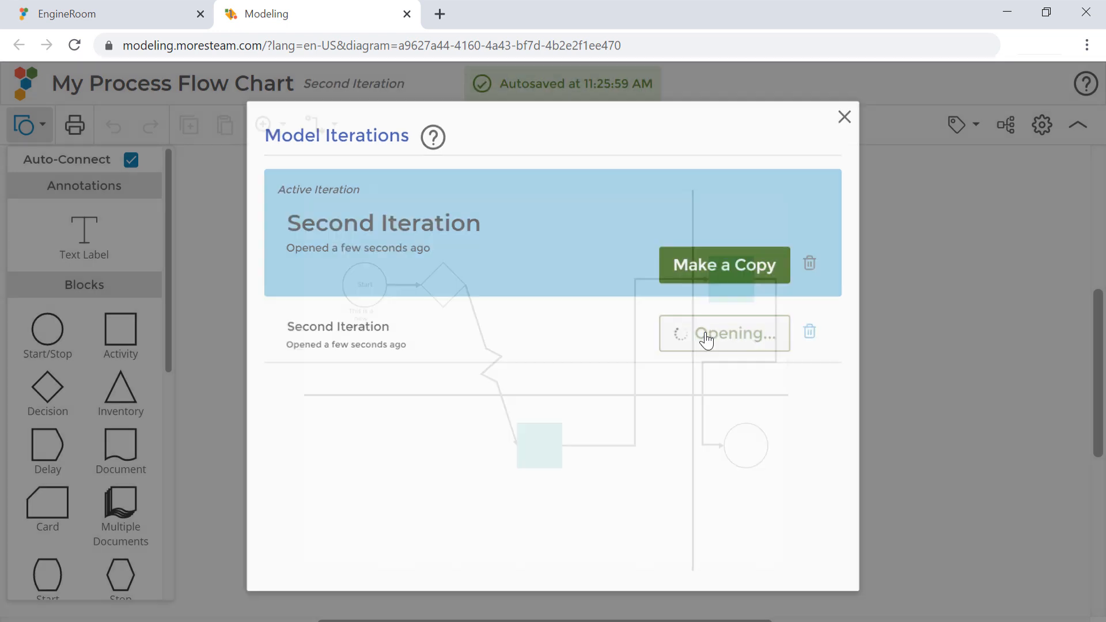
pyautogui.click(537, 444)
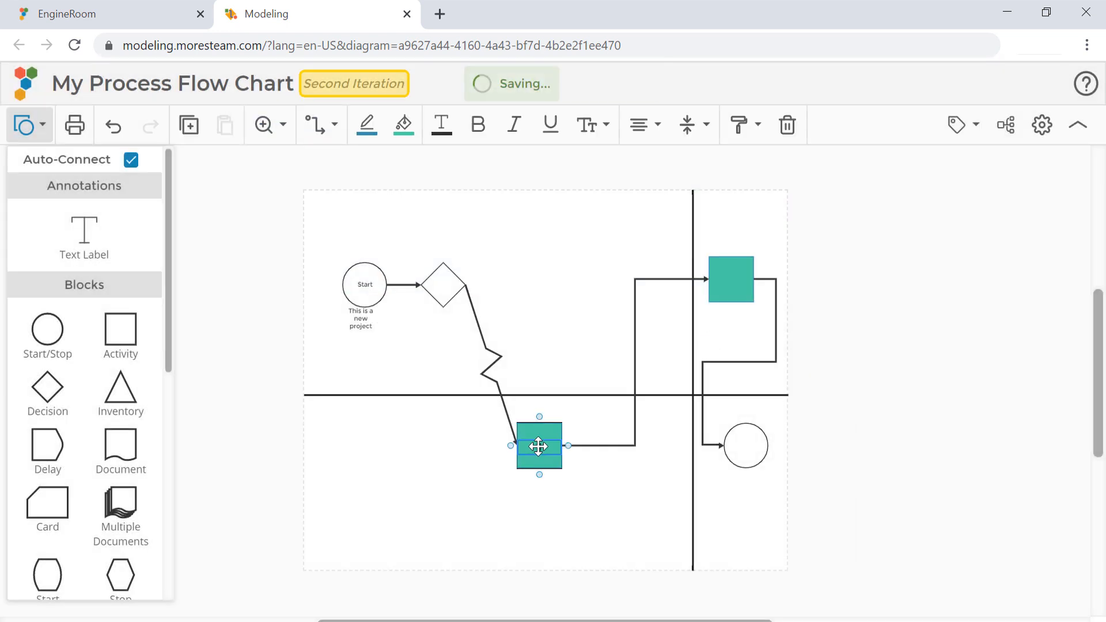
pyautogui.click(403, 124)
pyautogui.click(419, 294)
pyautogui.click(466, 165)
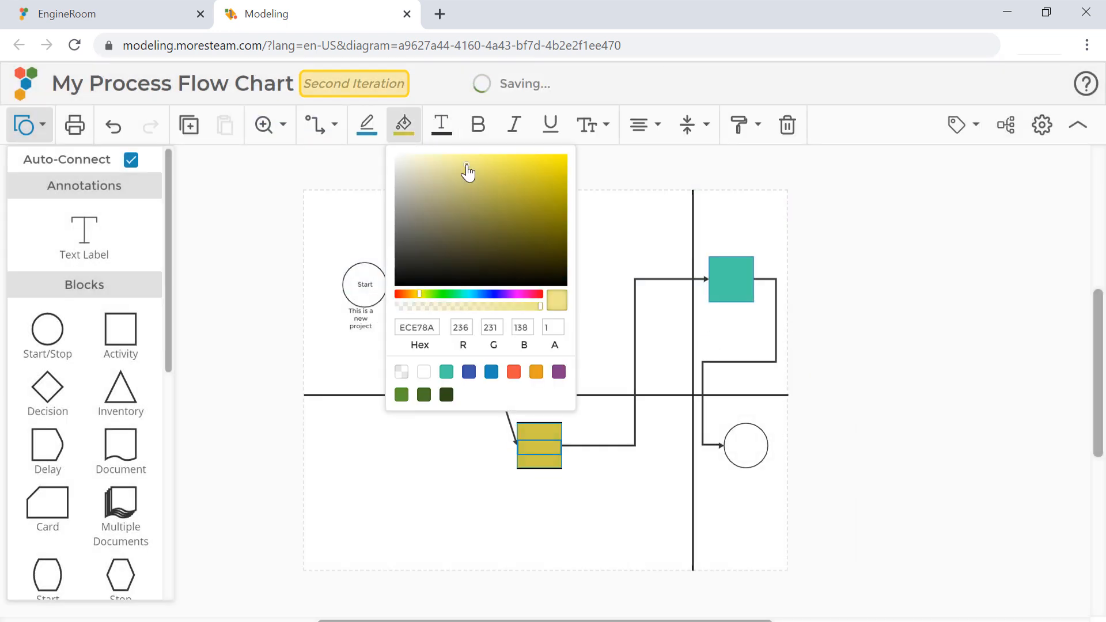
pyautogui.click(610, 229)
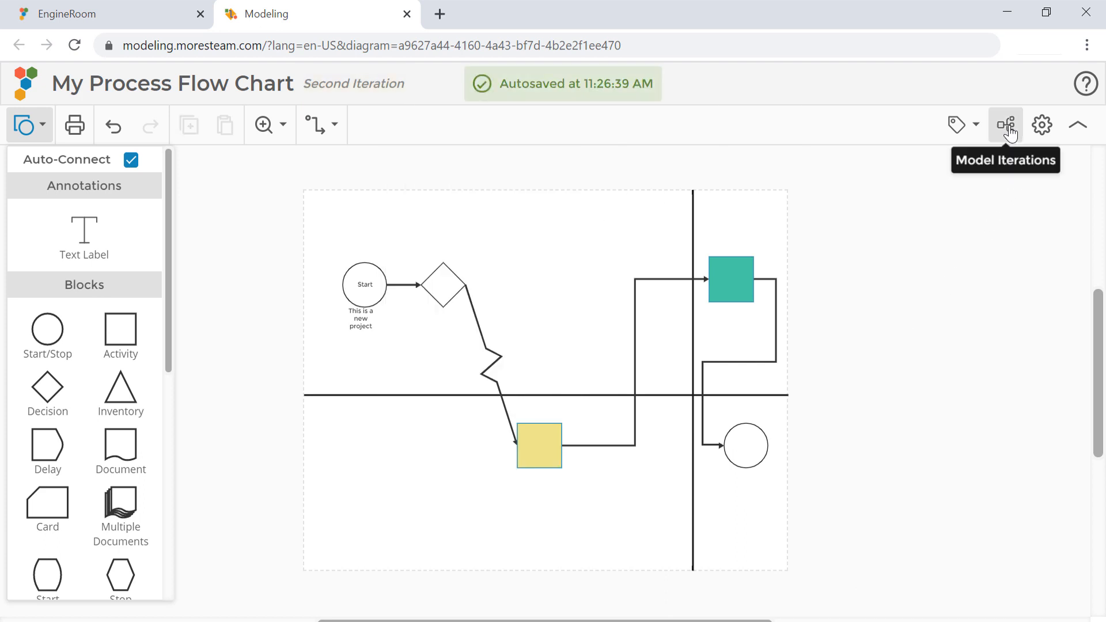
# Review the list of model iterations and the diagram's title and page size properties
pyautogui.click(1008, 128)
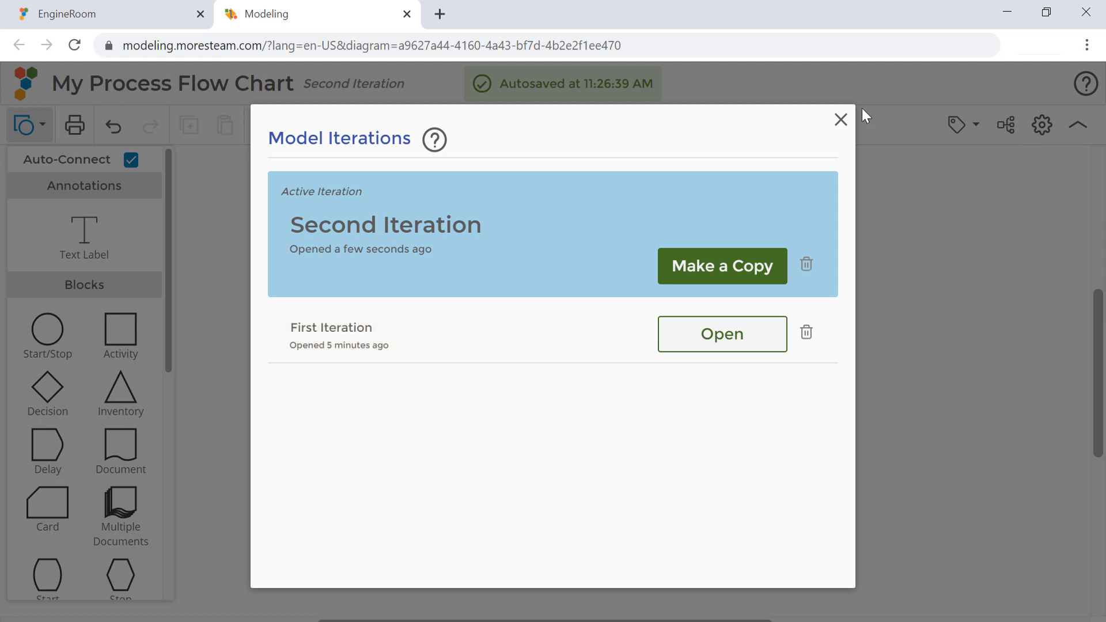
pyautogui.click(840, 120)
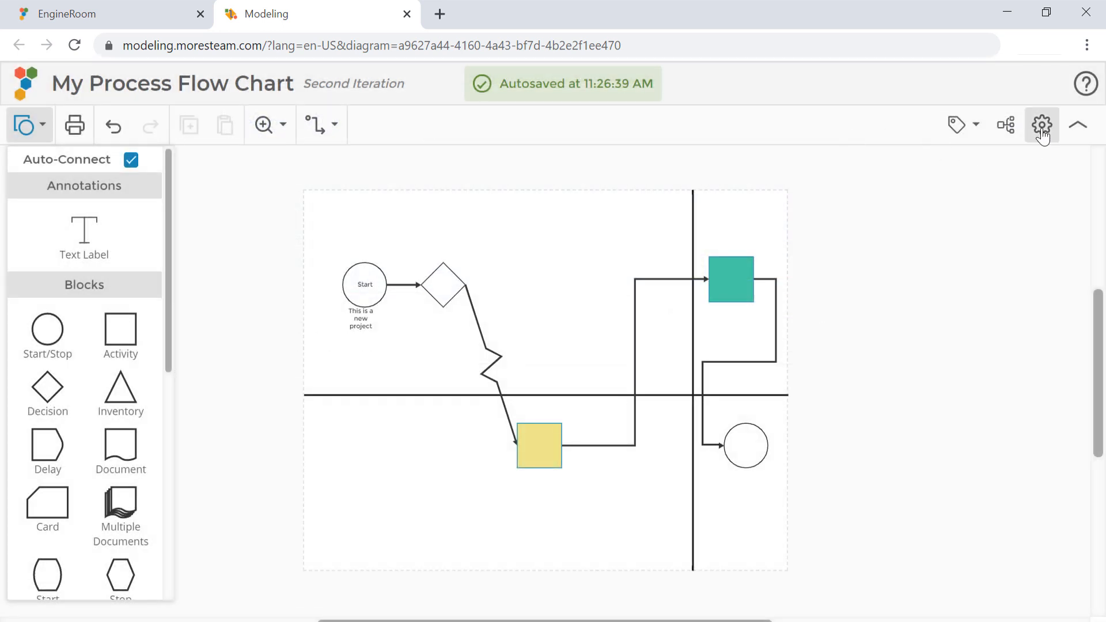
pyautogui.click(1041, 126)
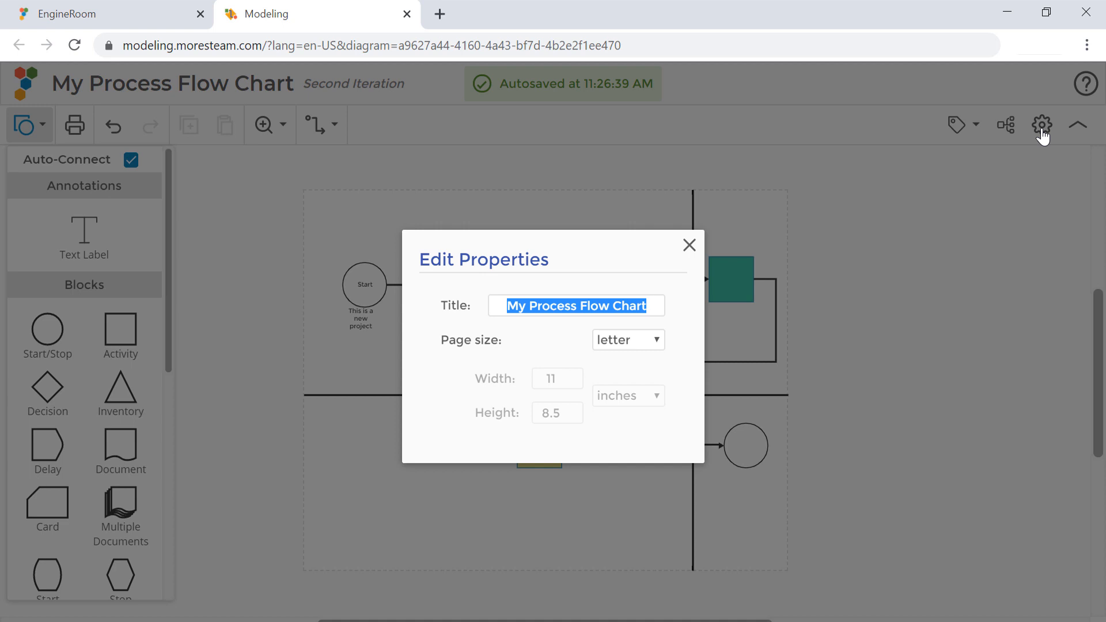
pyautogui.click(690, 246)
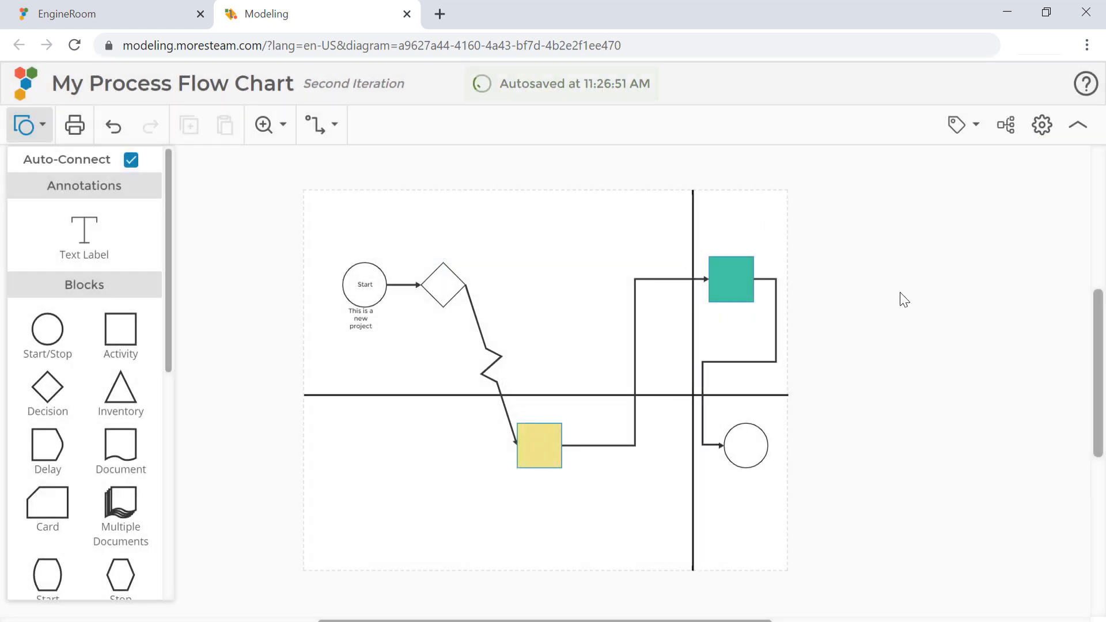
# Move the final circle beyond the page's right edge, level with the teal Activity block, to extend the diagram onto another page
pyautogui.click(749, 440)
pyautogui.moveTo(749, 440); pyautogui.dragTo(904, 260)
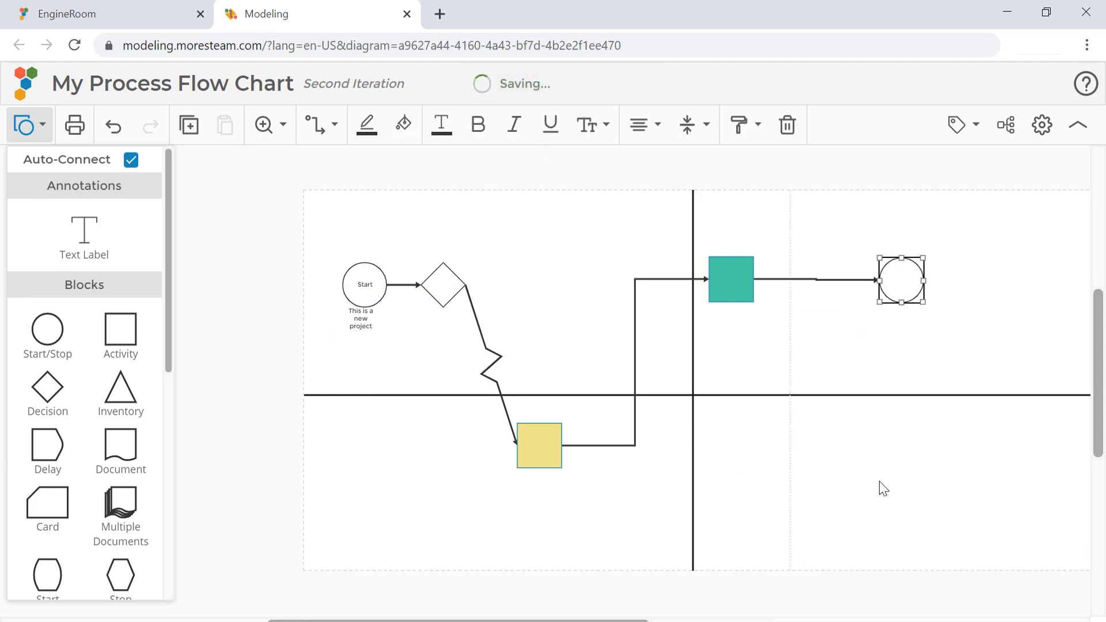
pyautogui.hscroll(8, 876, 487)
pyautogui.hscroll(-6, 869, 489)
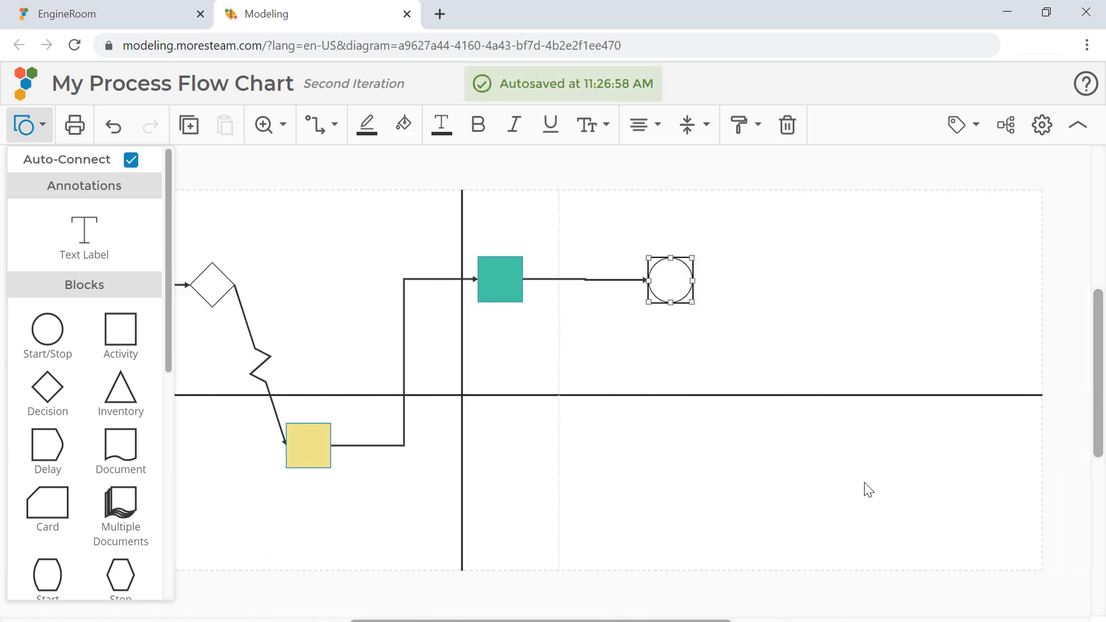